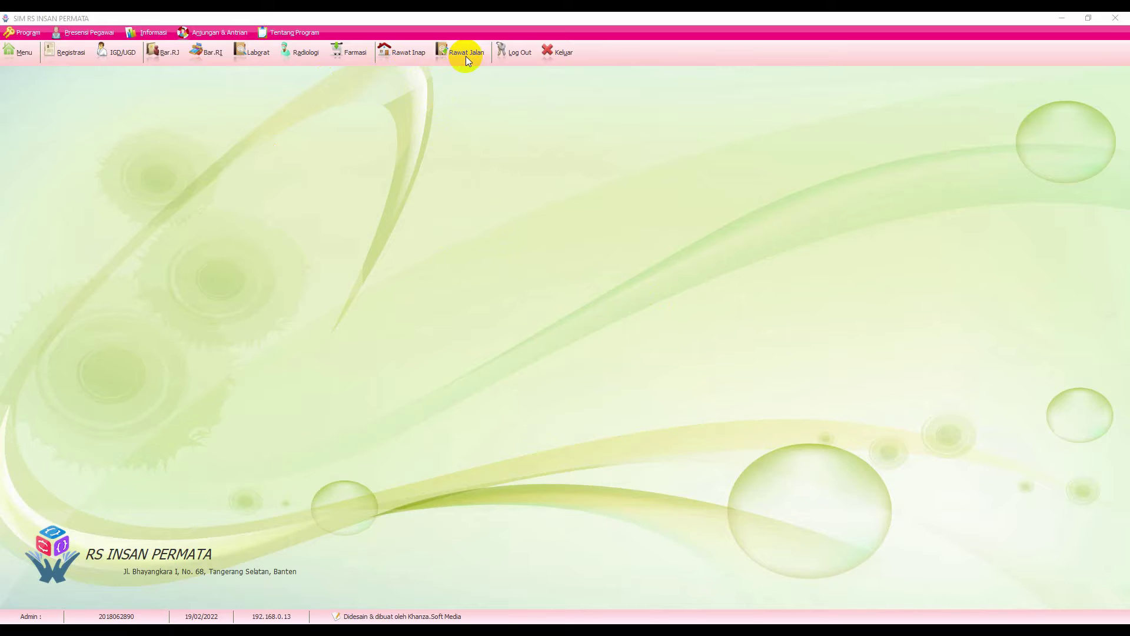
- Open the outpatient list, filter it to the POLI OBGYN clinic, and slightly widen the No.RM column
left_click(465, 55)
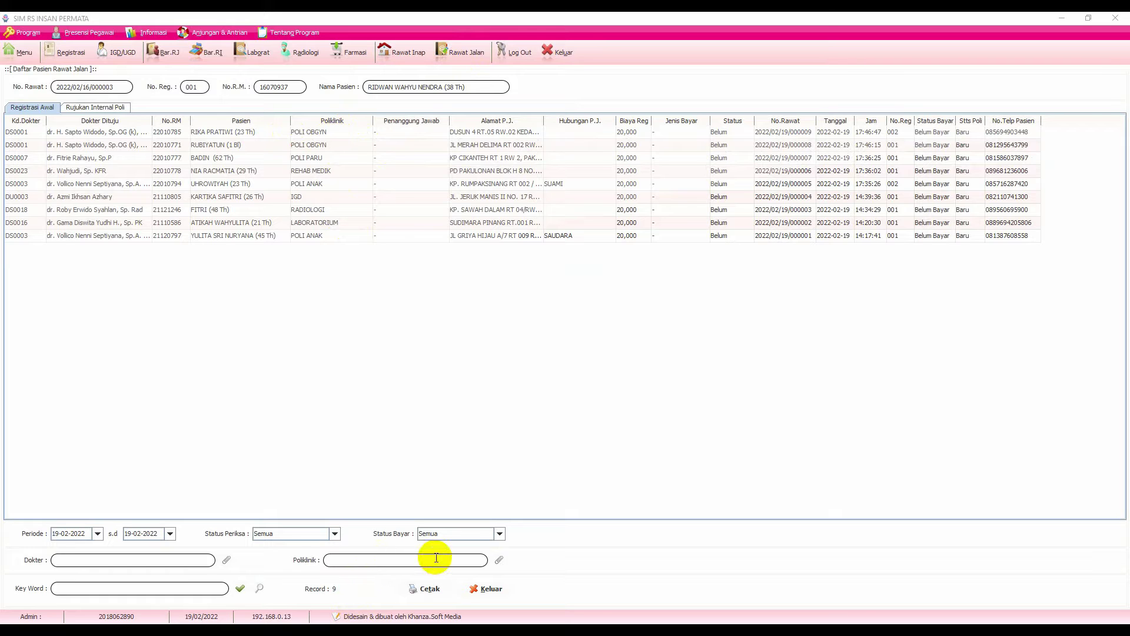
left_click(499, 560)
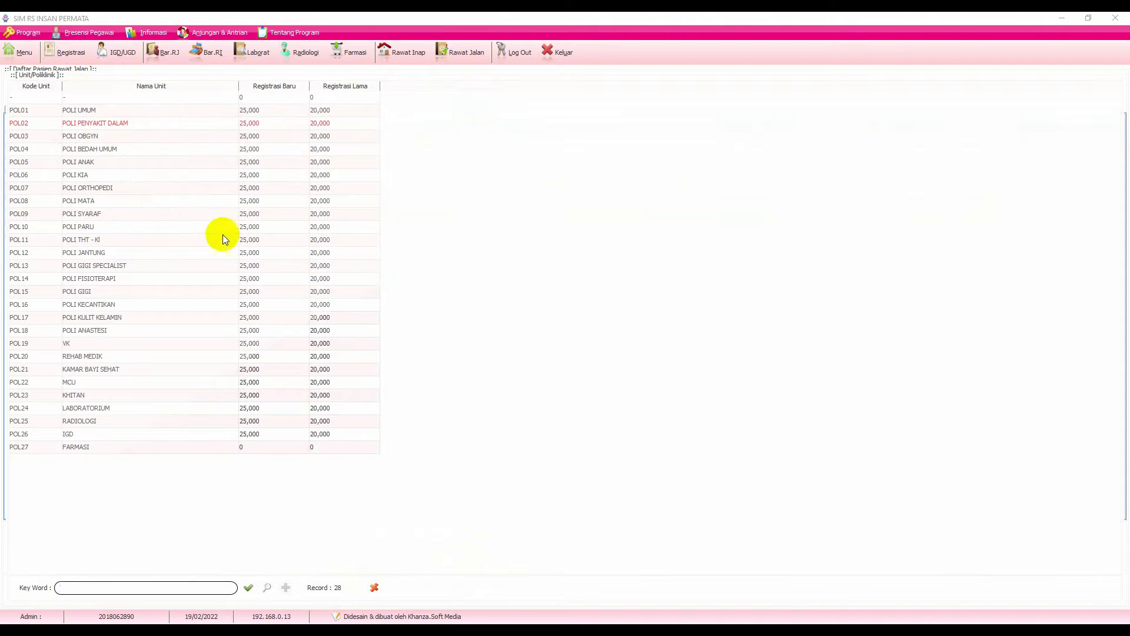
left_click(109, 136)
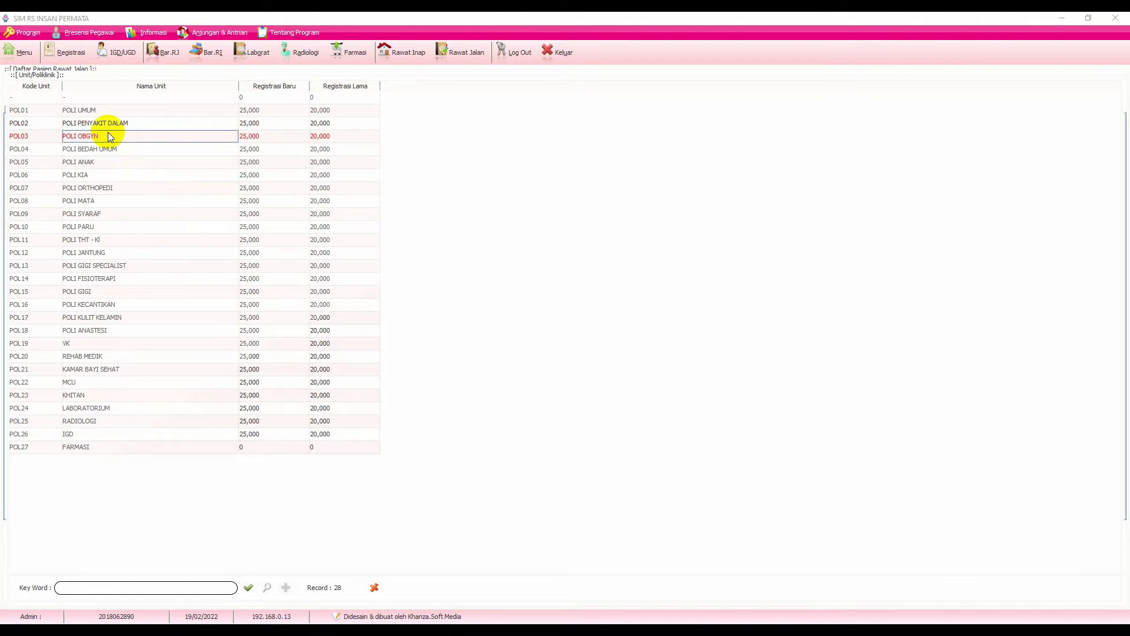
double_click(108, 135)
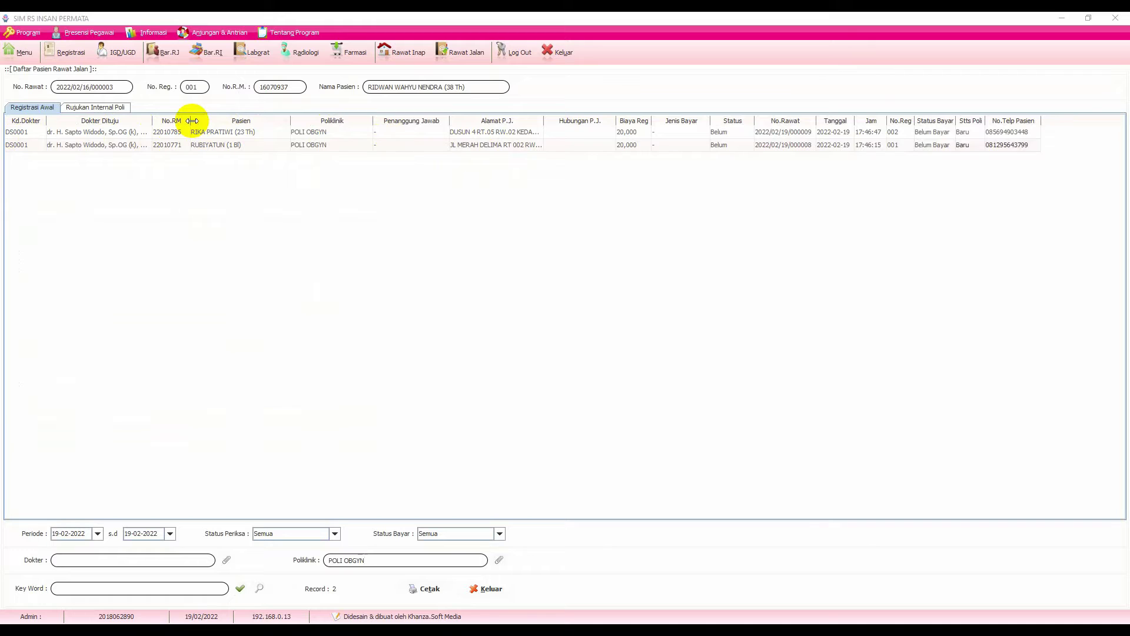
left_click_drag(192, 120, 209, 119)
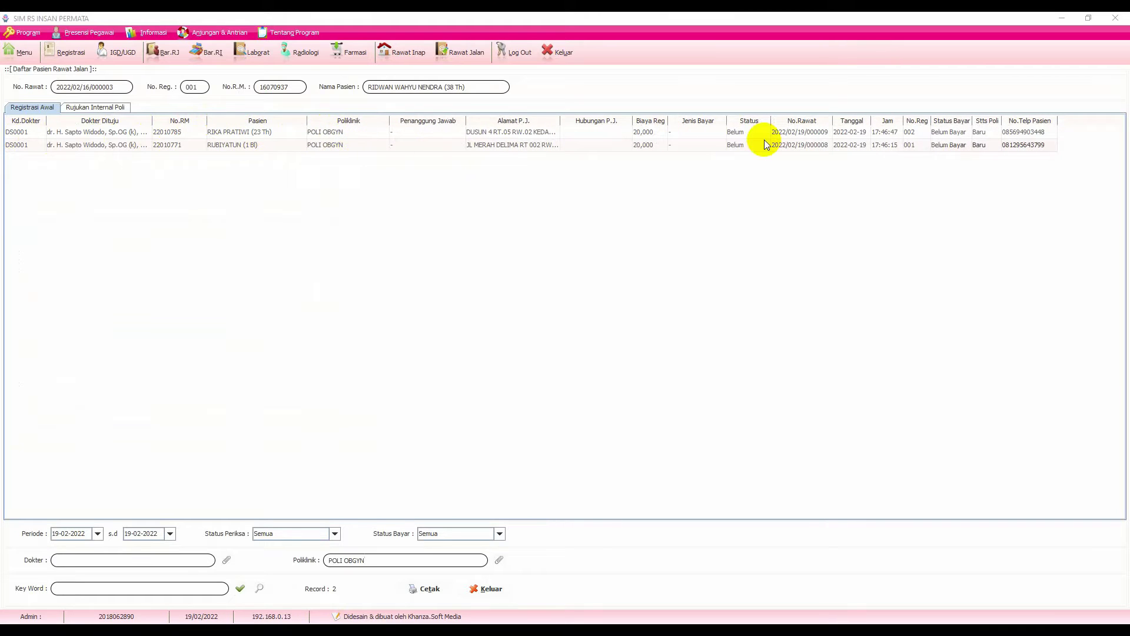
- Compare the registration numbers, times, and examination and payment statuses of the two POLI OBGYN patients
left_click(914, 148)
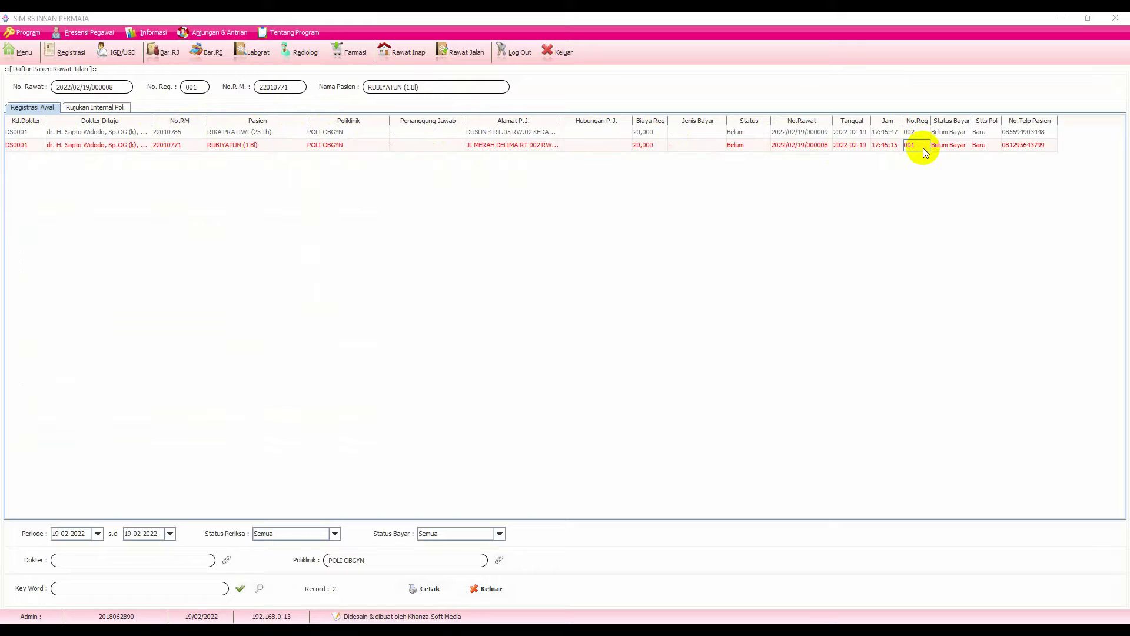
left_click(919, 134)
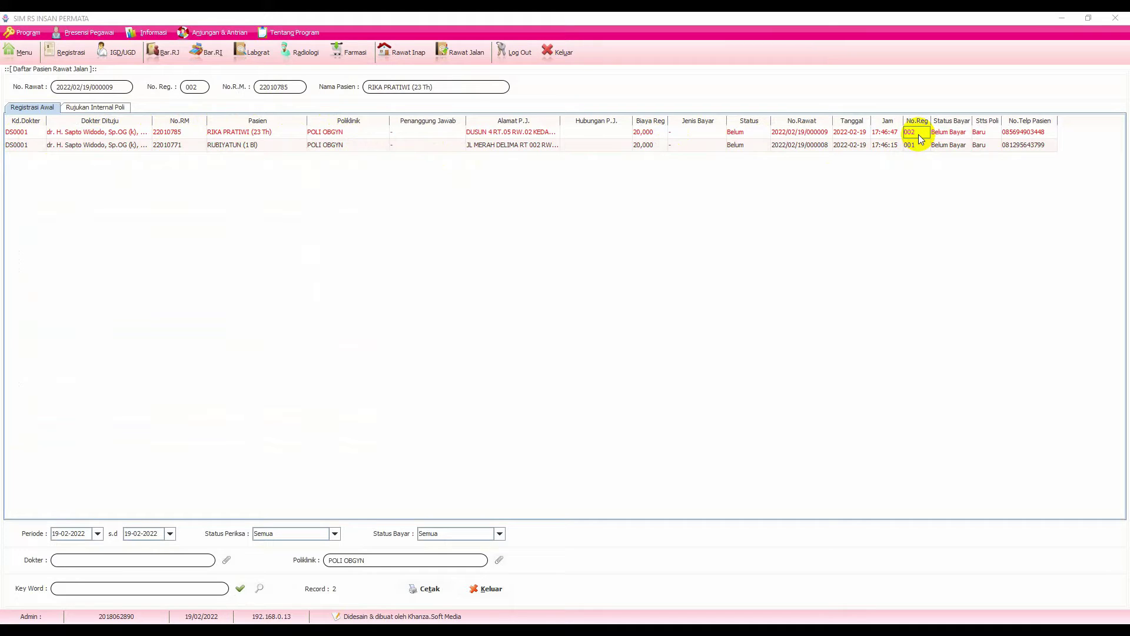
left_click(877, 146)
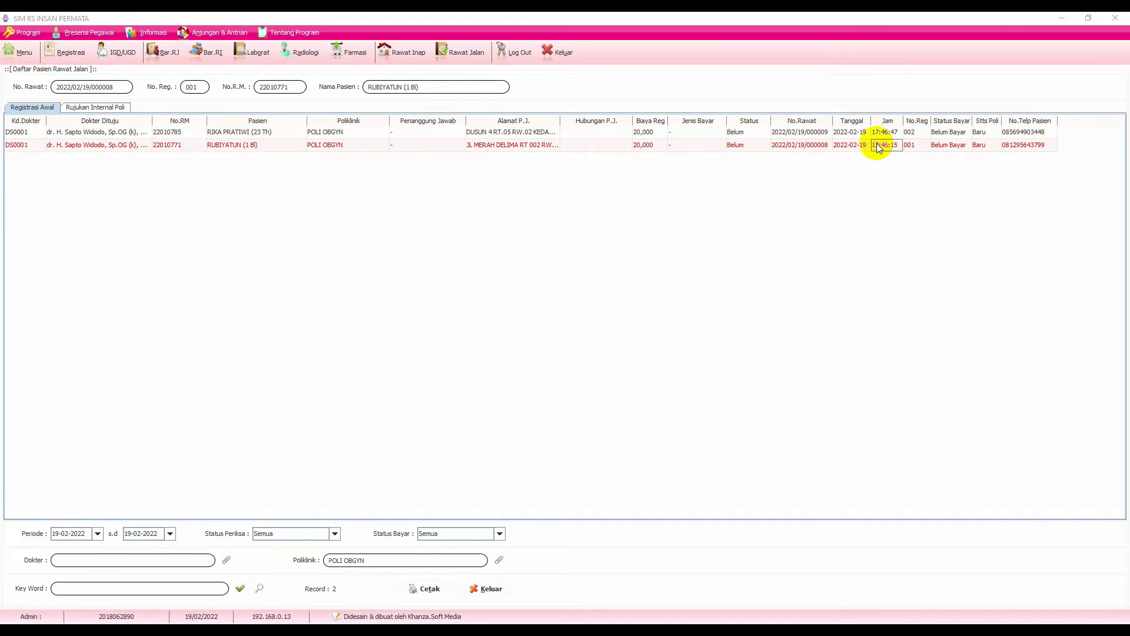
left_click(866, 131)
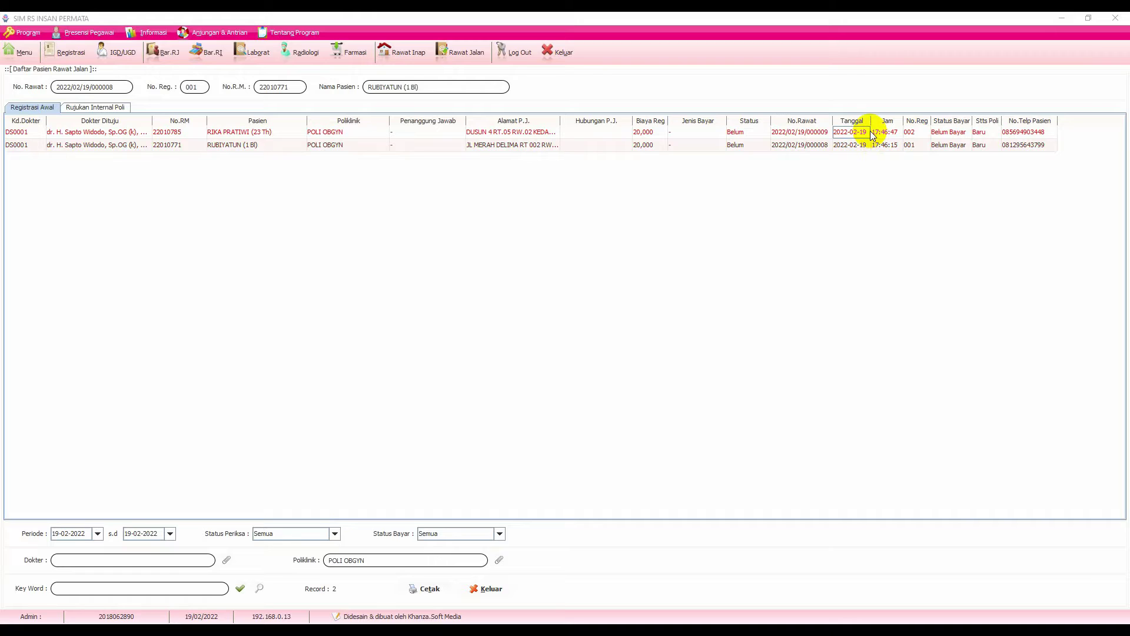
left_click(763, 145)
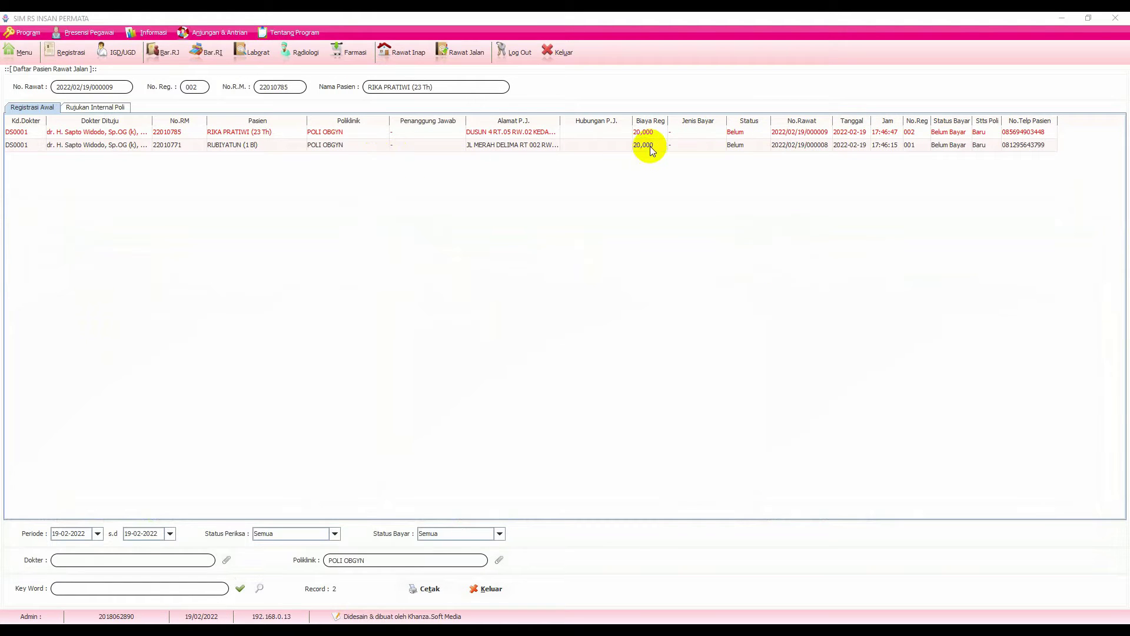
left_click(739, 132)
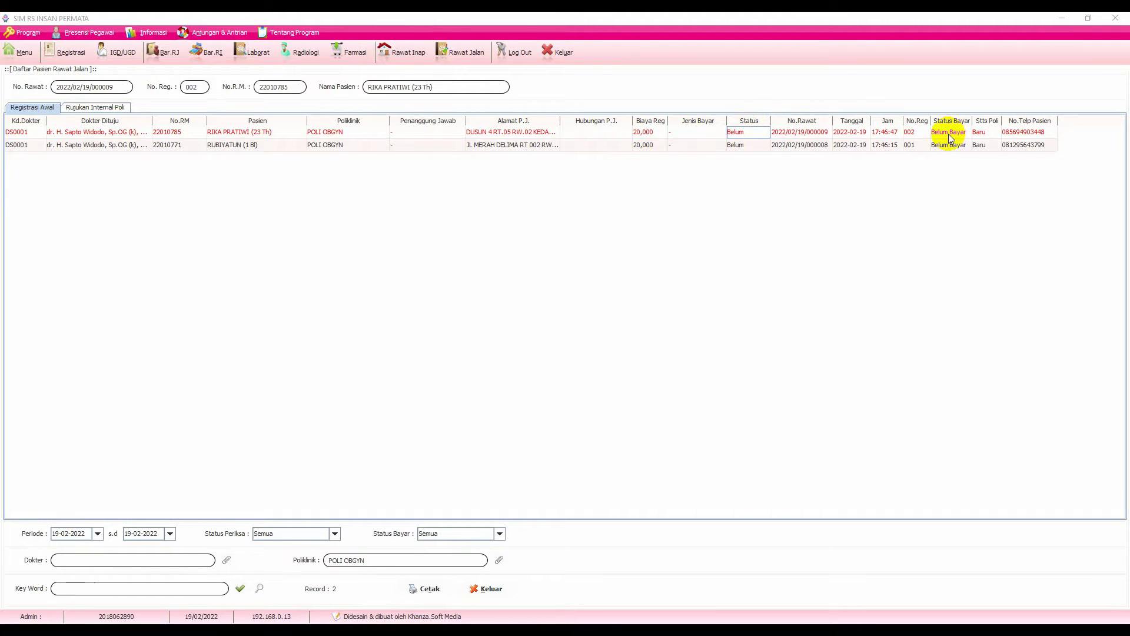
- Set the status of the POLI OBGYN patient with registration 001 to Berkas R.M. Diterima
left_click(736, 145)
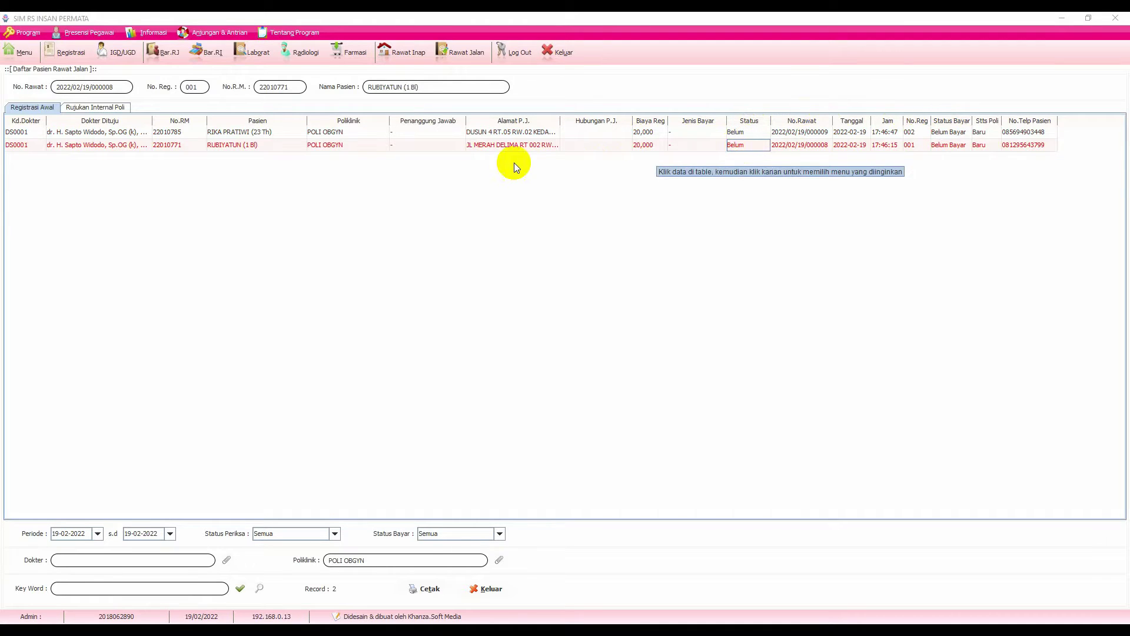
right_click(502, 148)
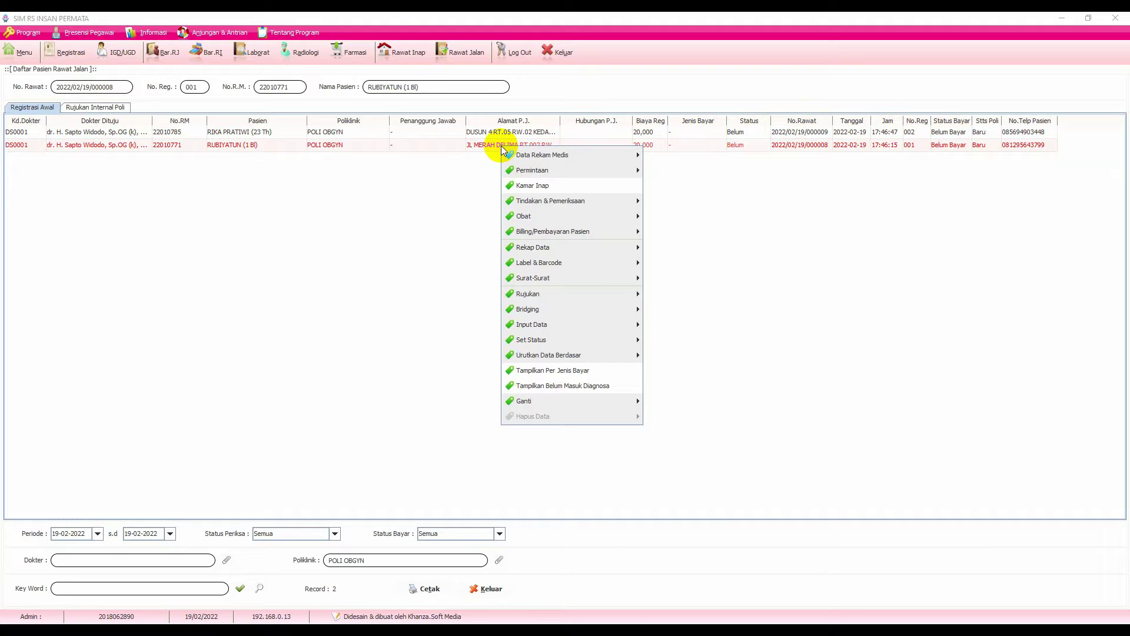
mouse_move(591, 344)
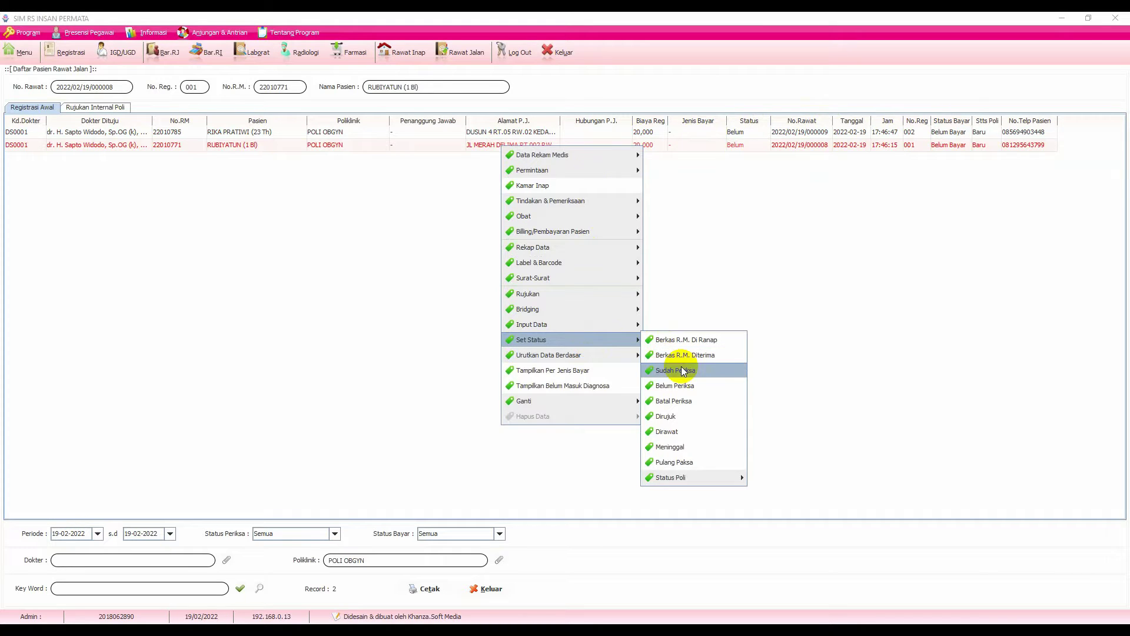
left_click(751, 145)
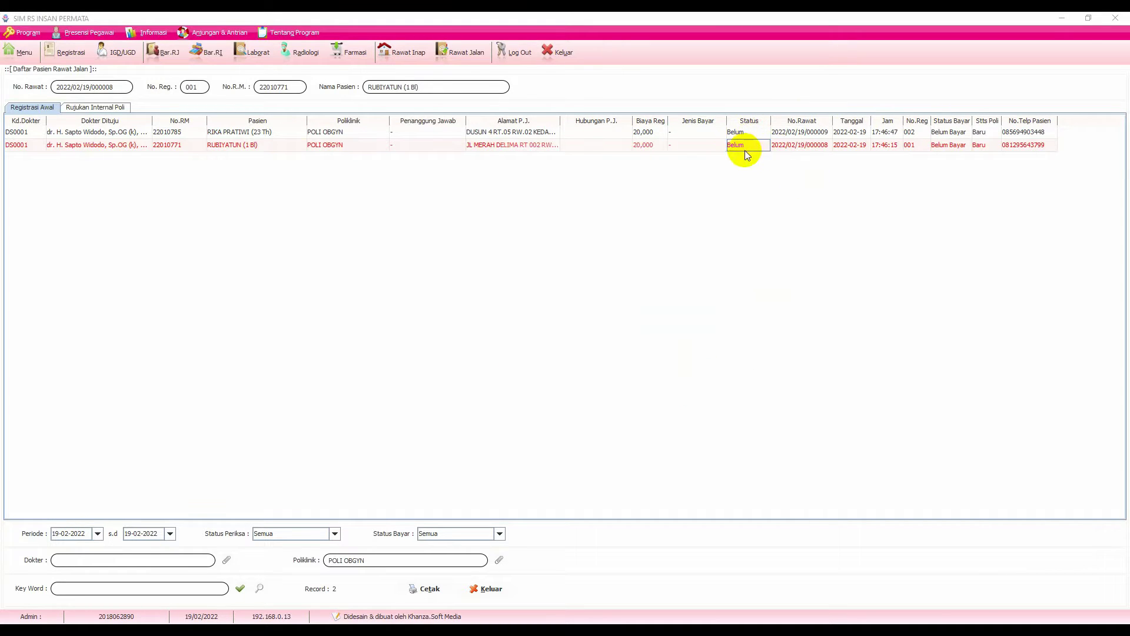
right_click(737, 146)
mouse_move(764, 216)
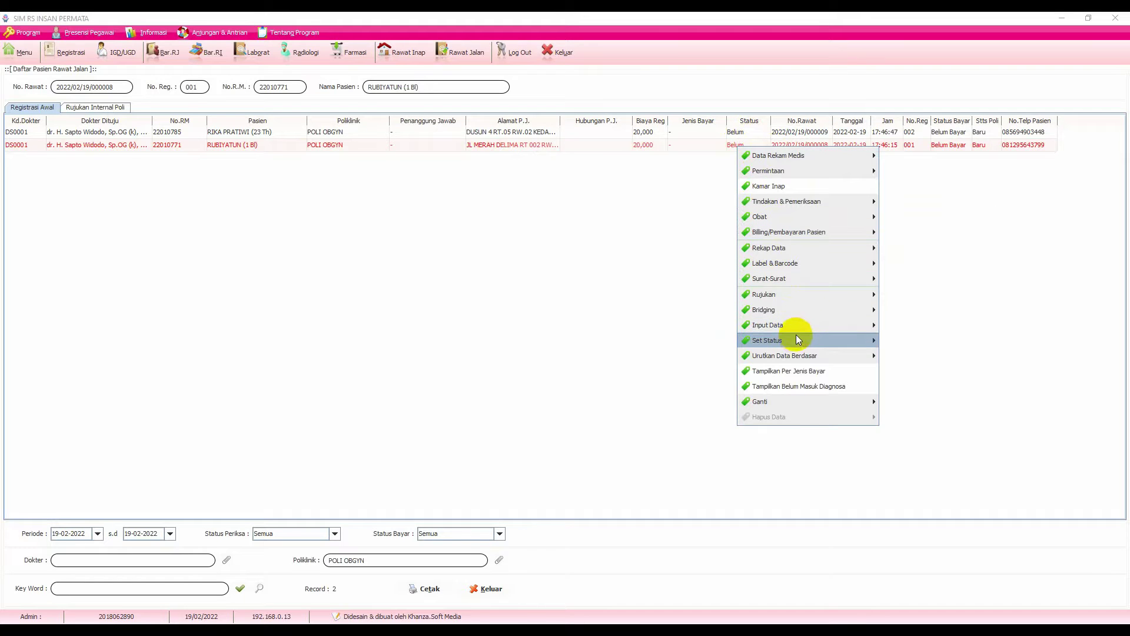
mouse_move(796, 338)
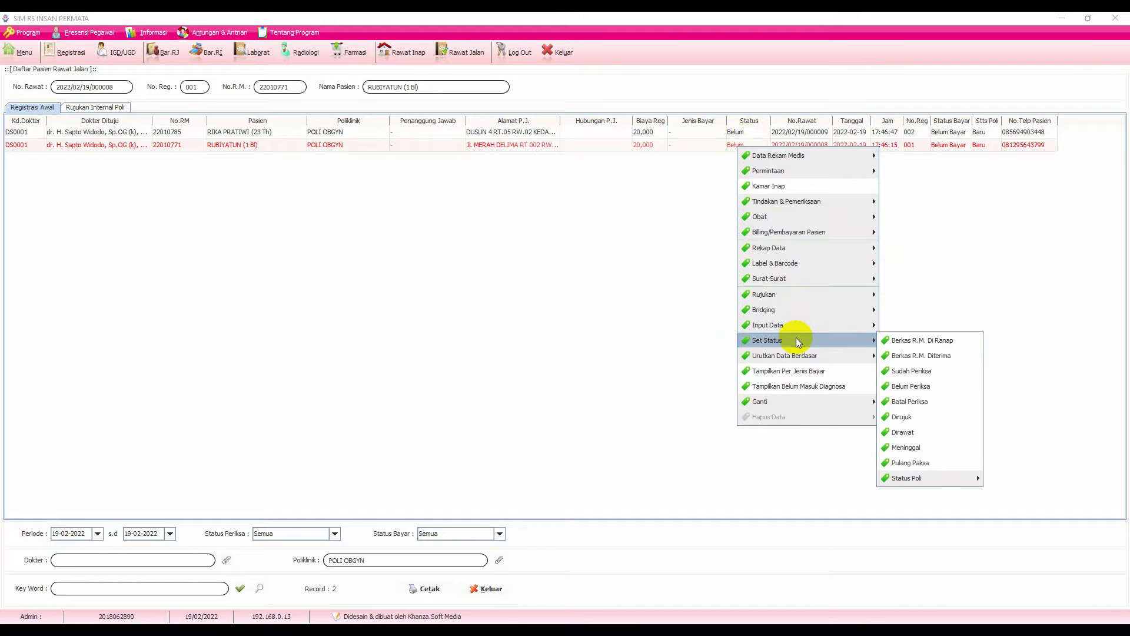
left_click(919, 356)
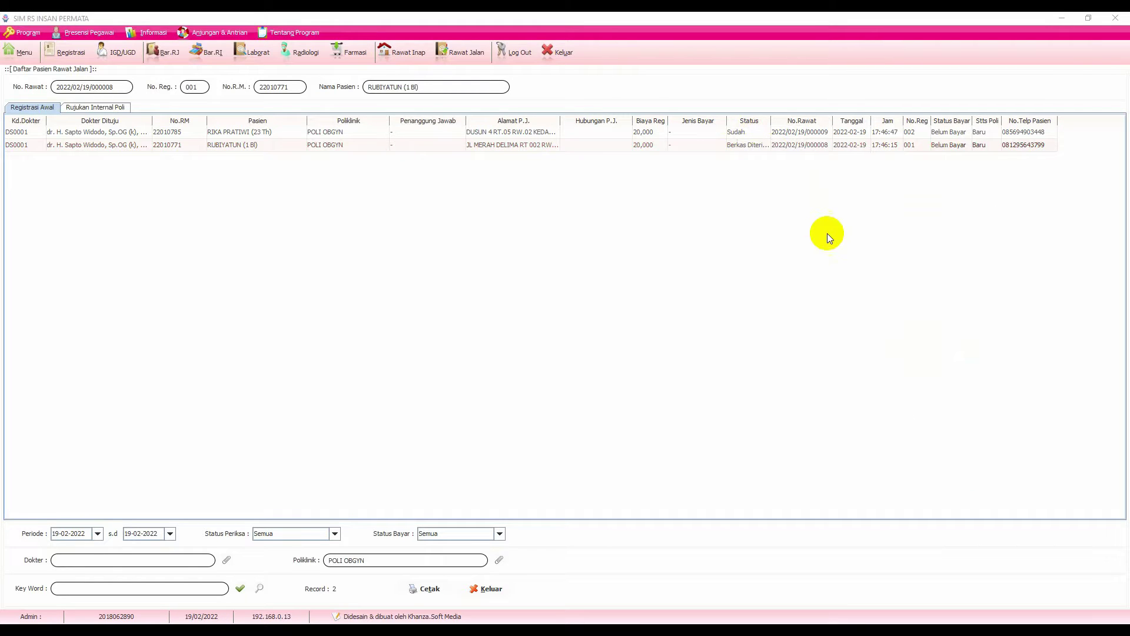
- Widen the Status column and set the patient with registration 002 to Berkas R.M. Diterima
left_click_drag(771, 121, 838, 121)
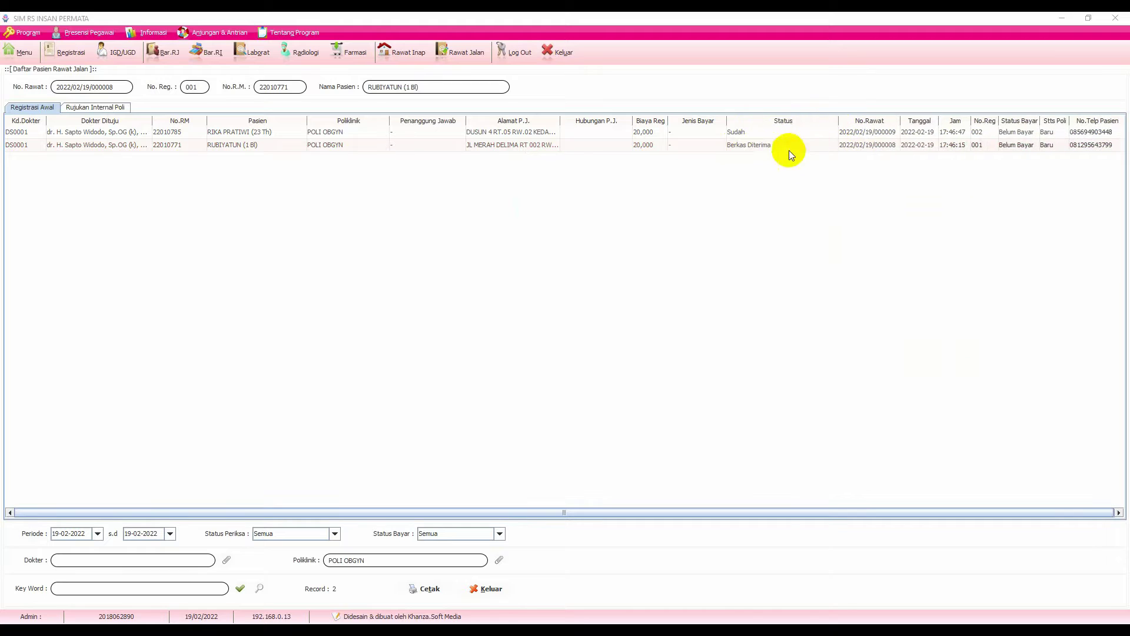
left_click(751, 145)
left_click(741, 133)
right_click(741, 133)
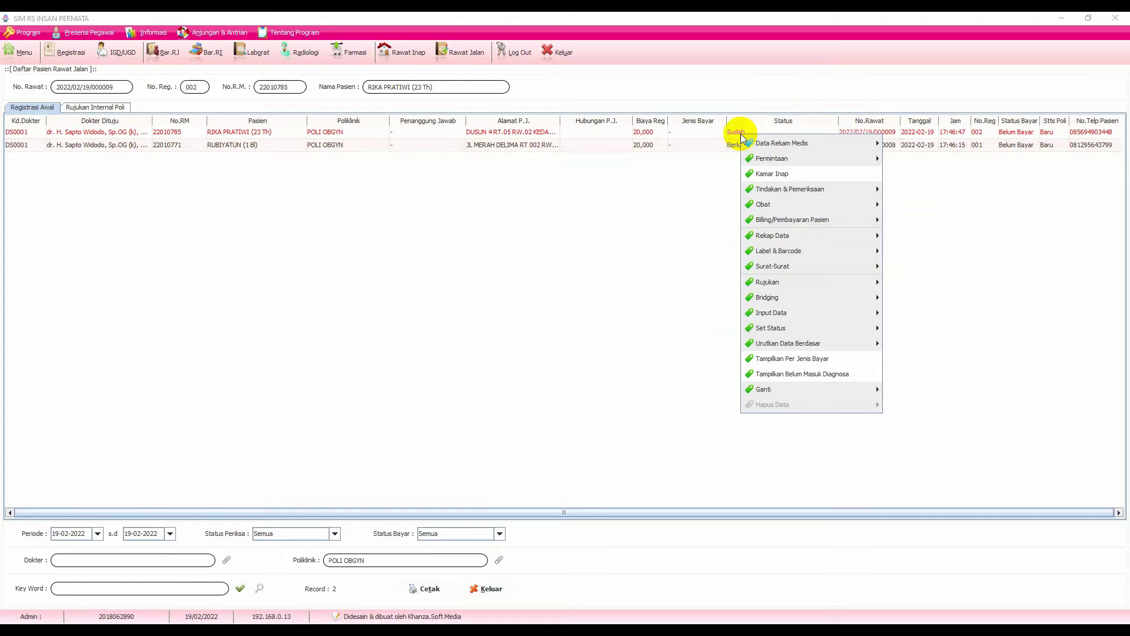
mouse_move(749, 147)
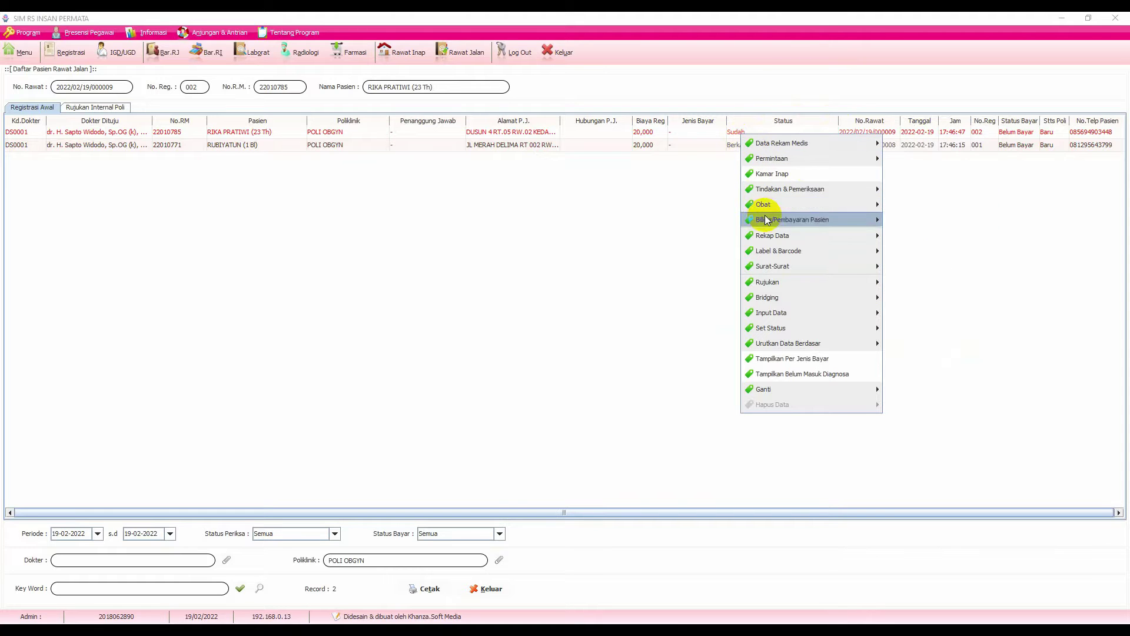
mouse_move(859, 313)
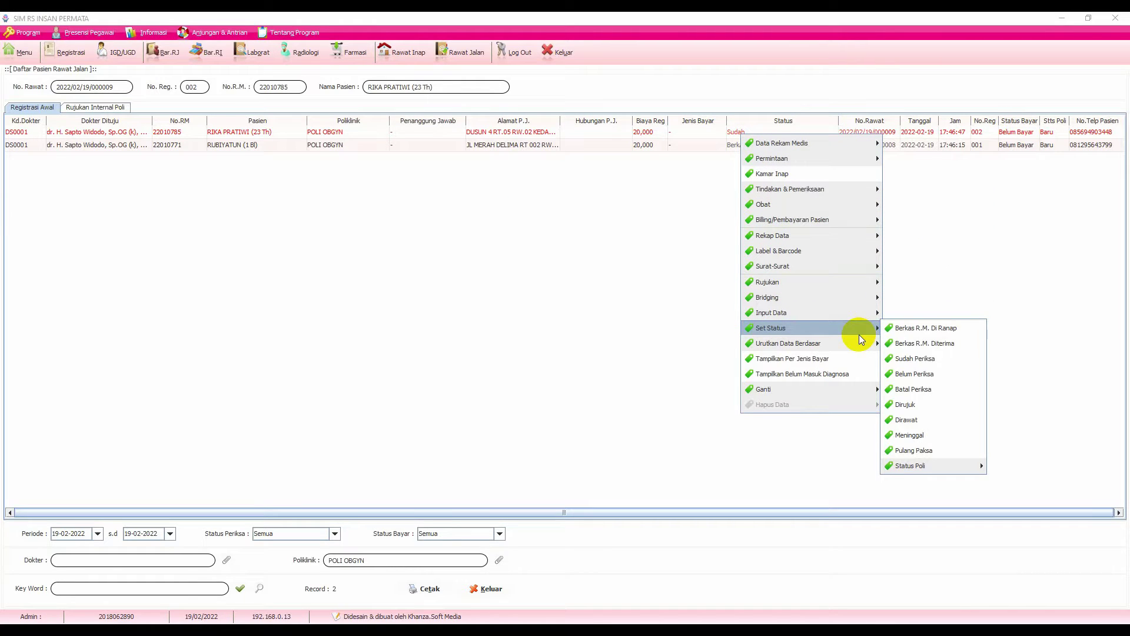
left_click(917, 344)
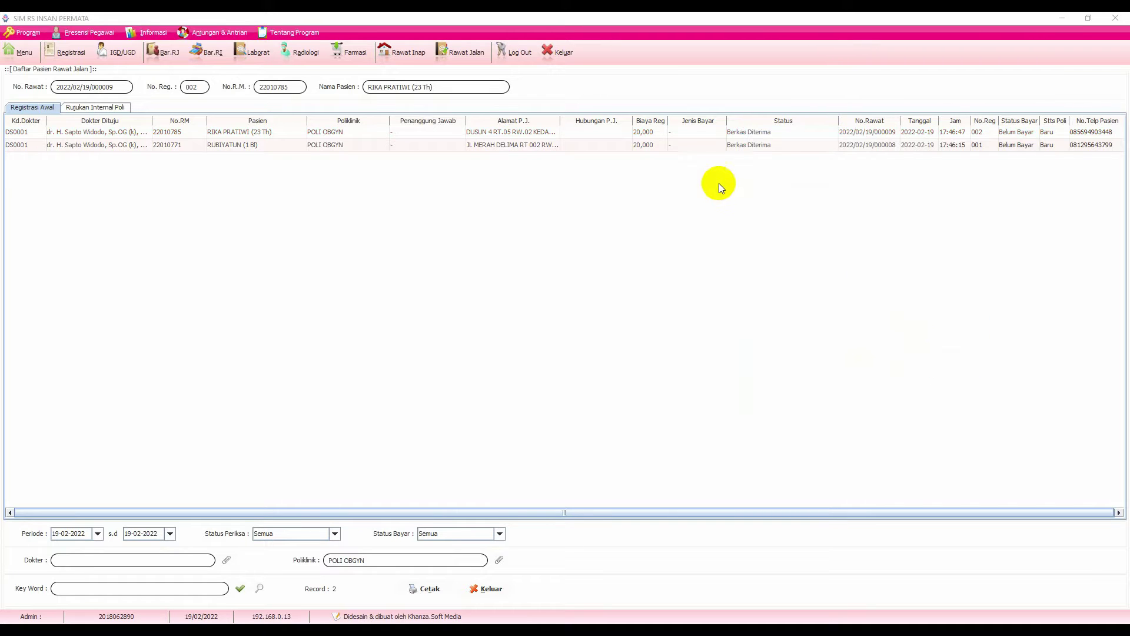
- Review the Status entries of both POLI OBGYN patients
left_click(733, 146)
left_click(732, 131)
left_click(735, 145)
left_click(731, 132)
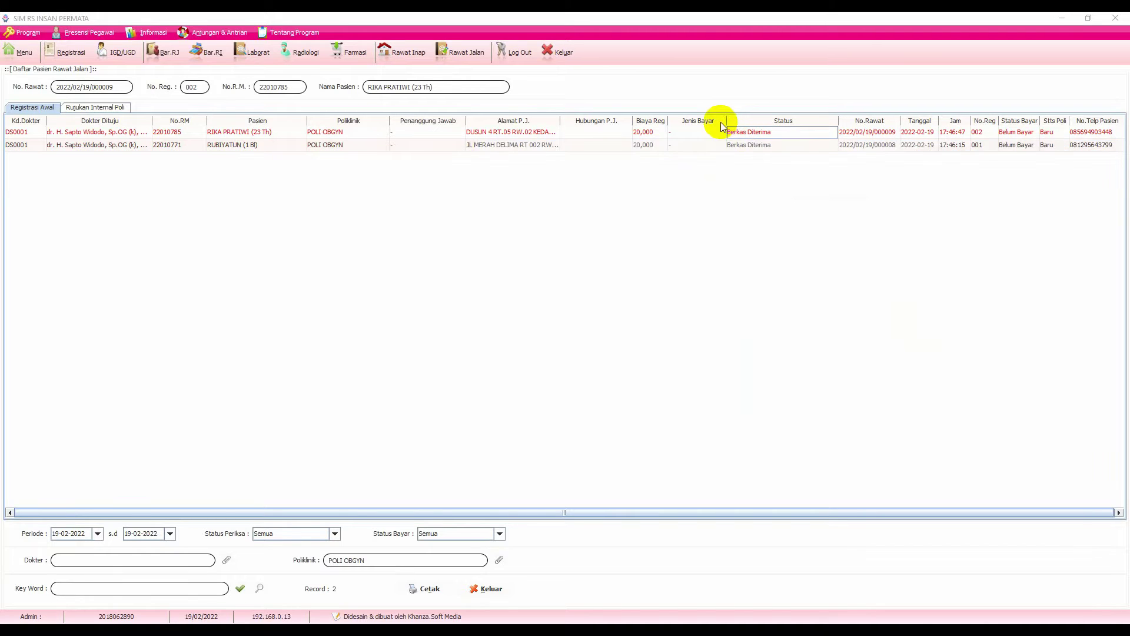
left_click(722, 148)
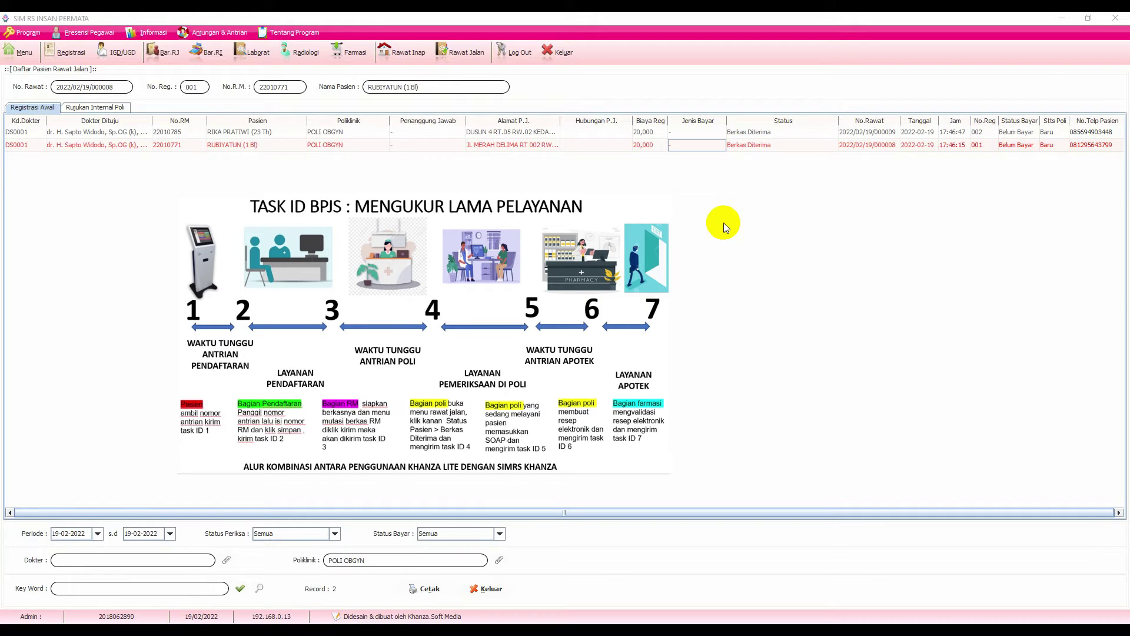
- Open Data Tindakan Rawat Jalan for the patient with registration 001
left_click(771, 145)
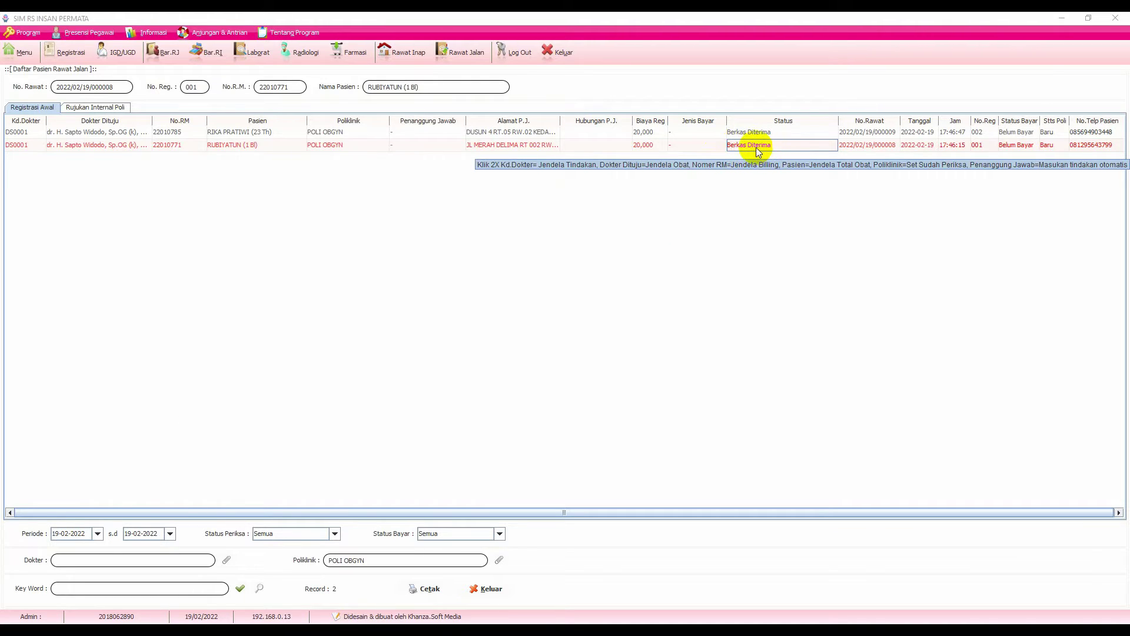
right_click(623, 144)
mouse_move(706, 198)
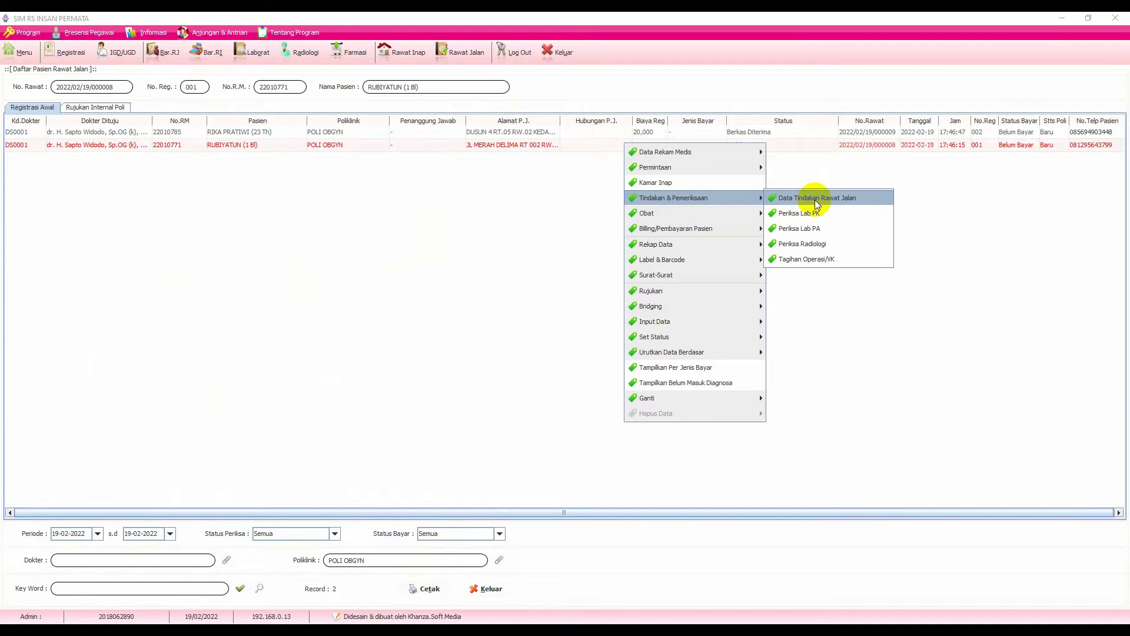
left_click(815, 199)
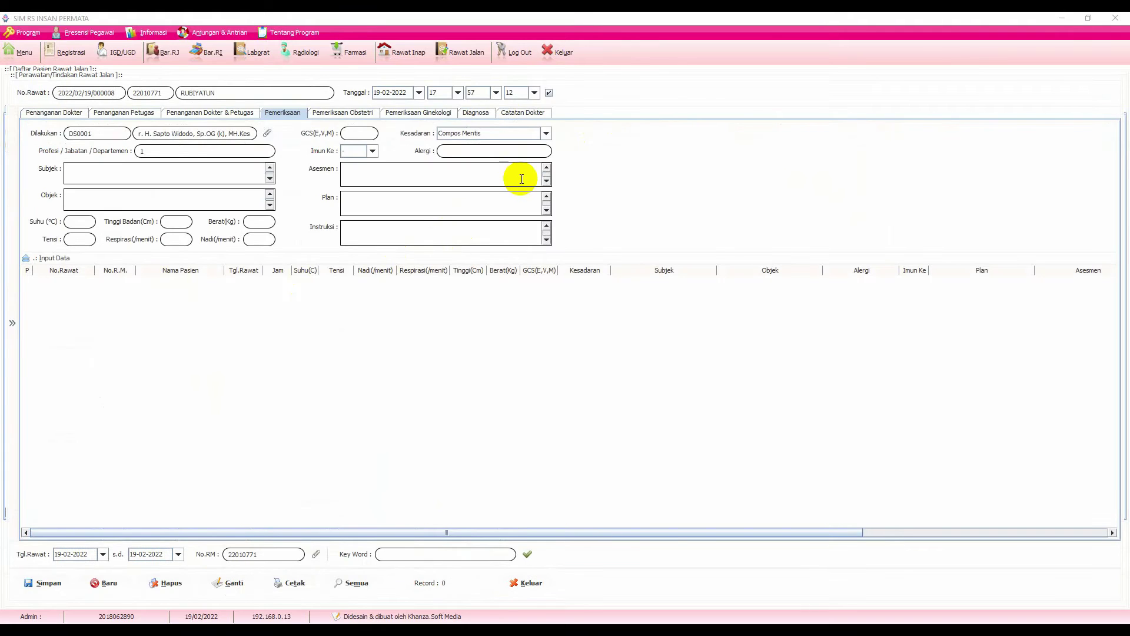
- Browse the procedures and fees available under Penanganan Dokter
left_click(64, 116)
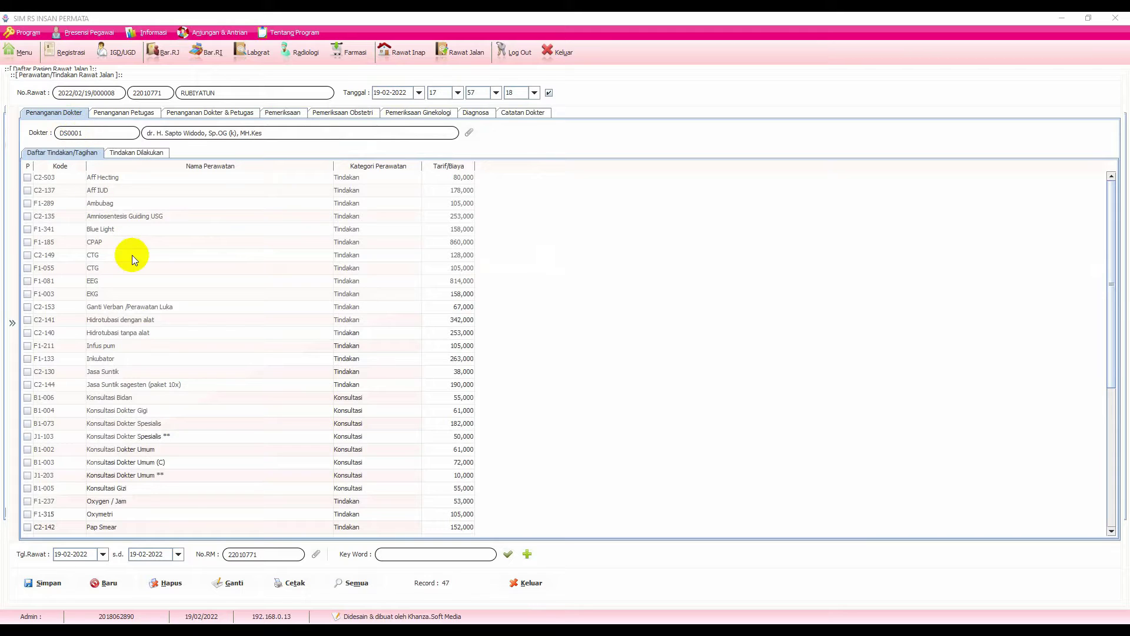
scroll(133, 255, "down", 1)
scroll(133, 255, "down", 2)
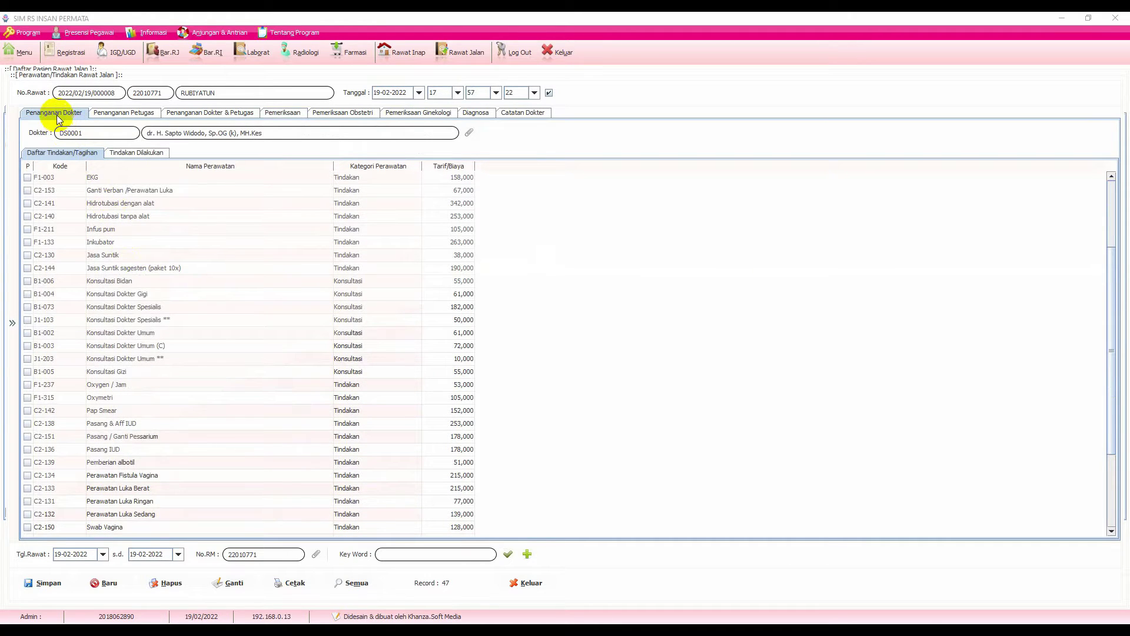
scroll(90, 236, "down", 2)
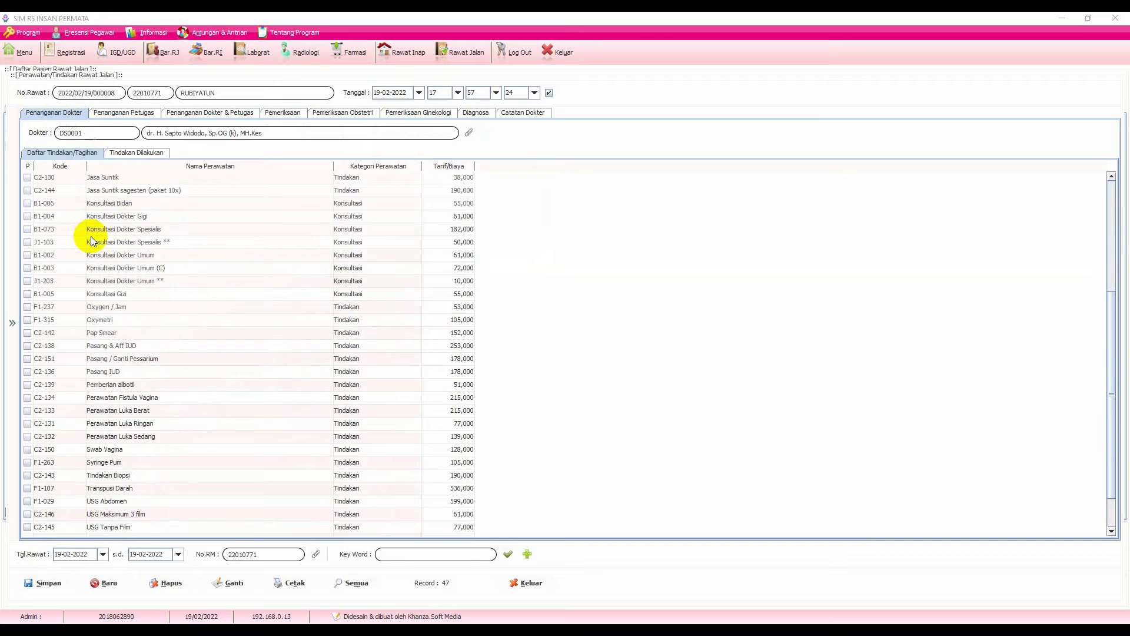
scroll(90, 235, "up", 3)
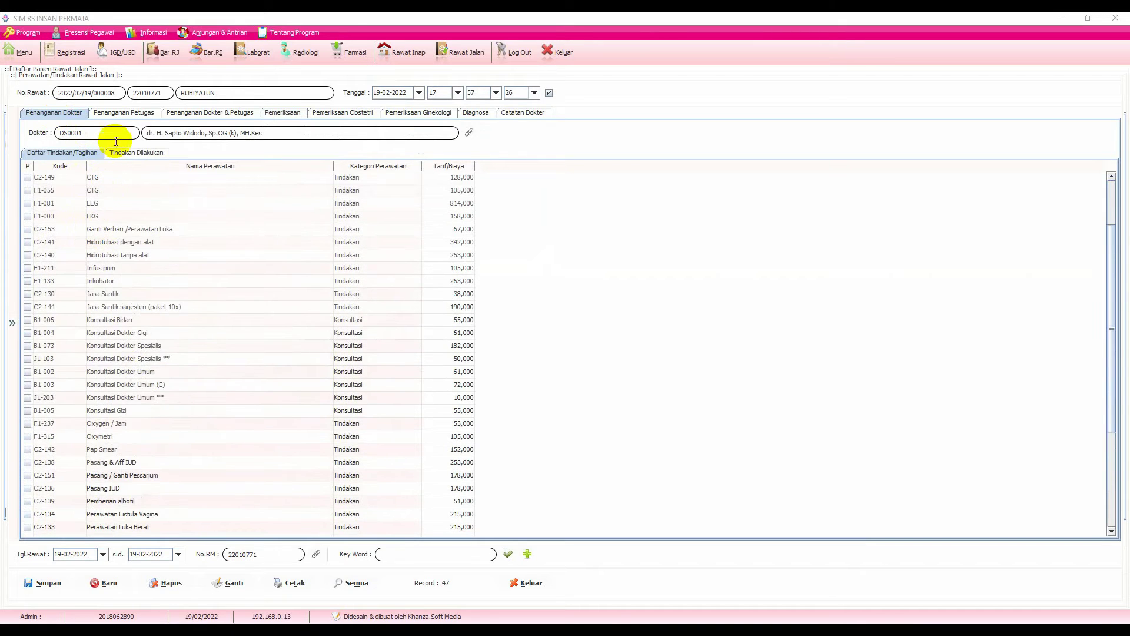
- Select Pasang IUD (C2-136) under Penanganan Petugas and try to save it without an assigned officer
left_click(144, 114)
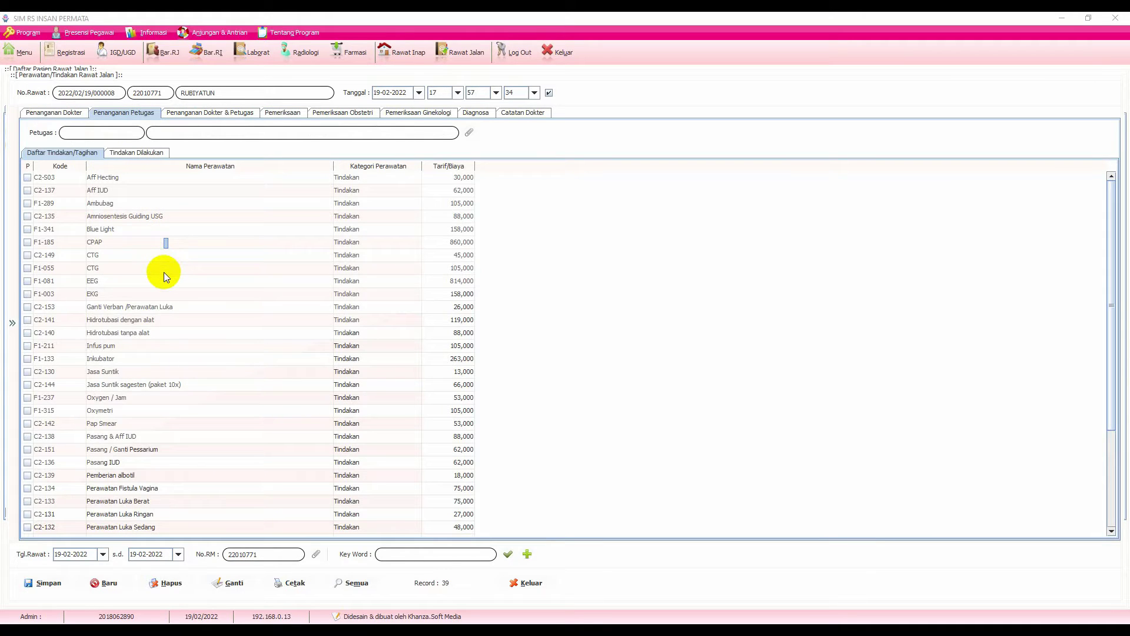
scroll(164, 272, "down", 2)
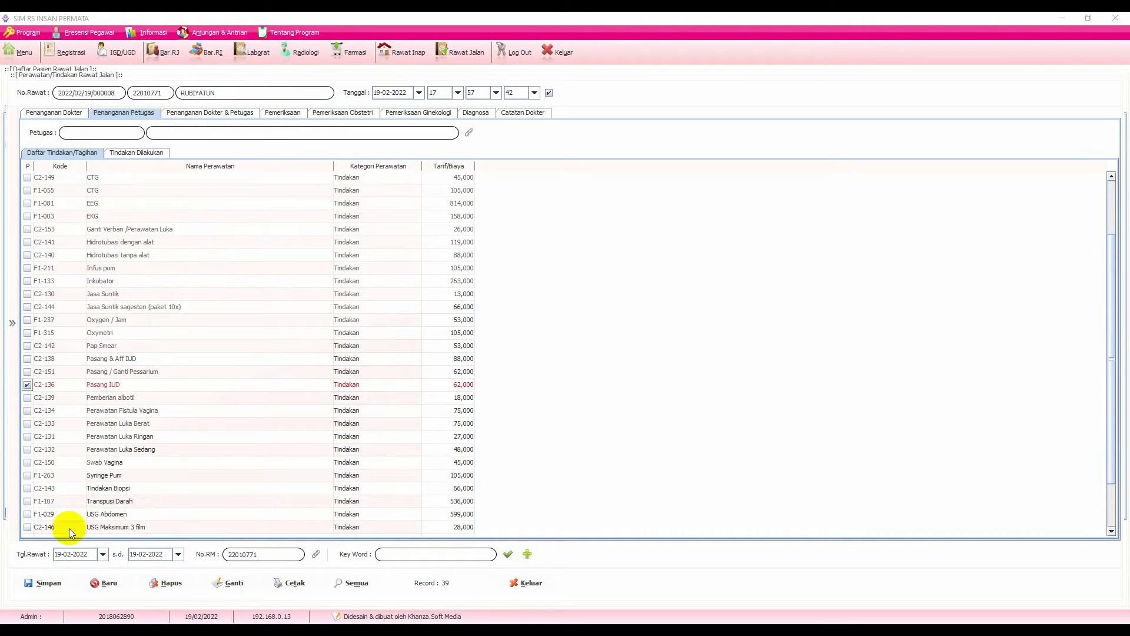
left_click(21, 587)
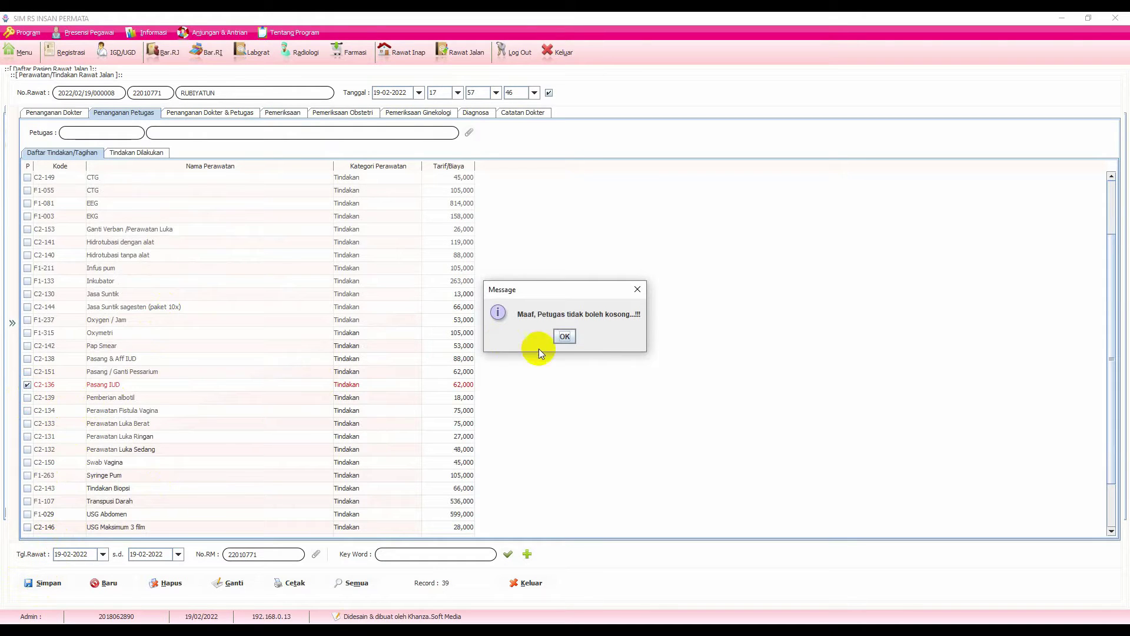
left_click(566, 337)
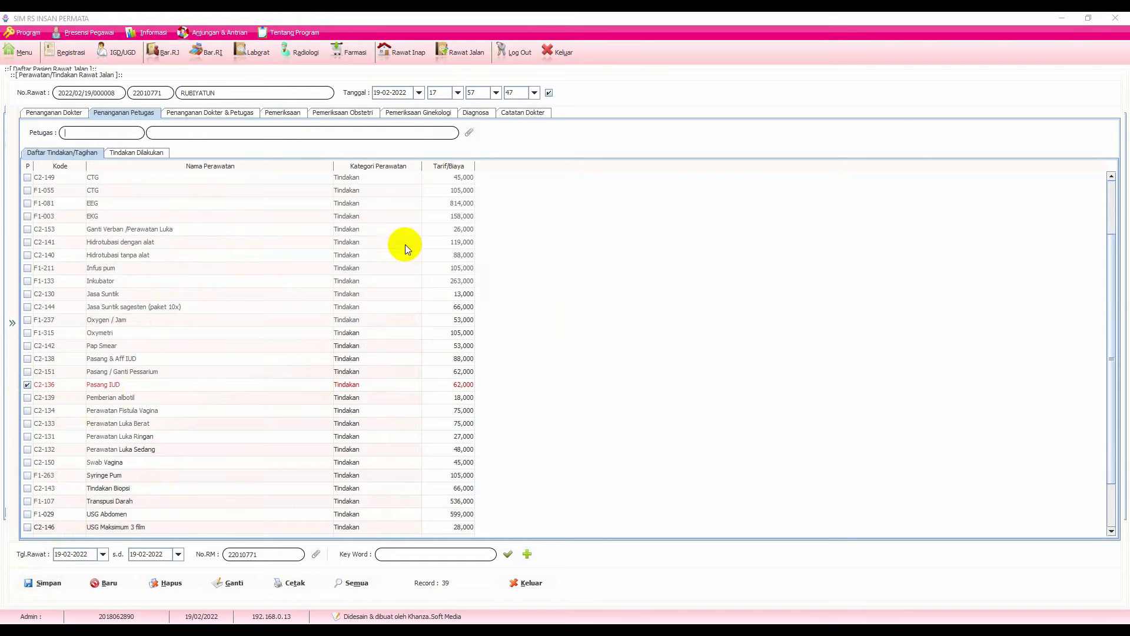
- Search the staff list by the officer's name and assign the matching Kepala Ruangan as the procedure's Petugas
left_click(469, 133)
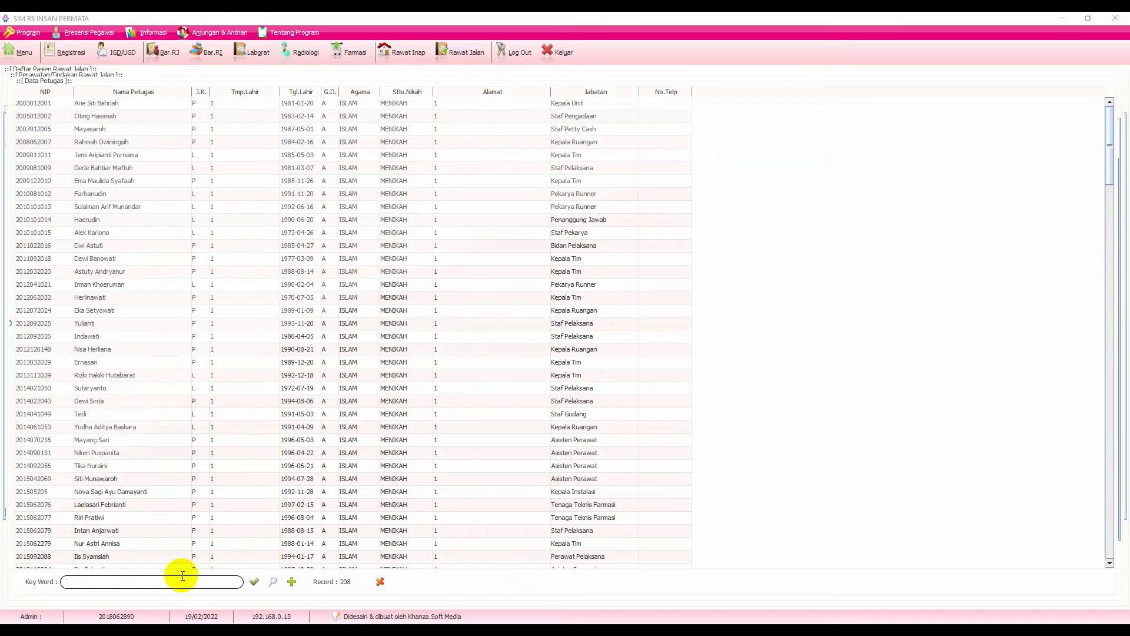
type("rahma")
key("Return")
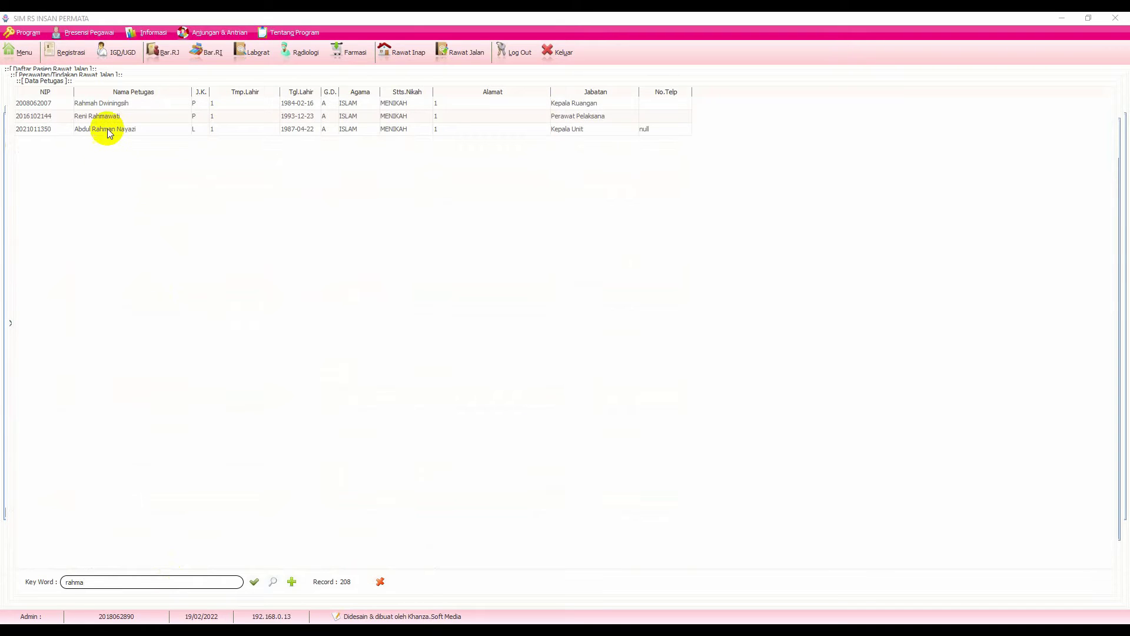
left_click(107, 106)
double_click(106, 105)
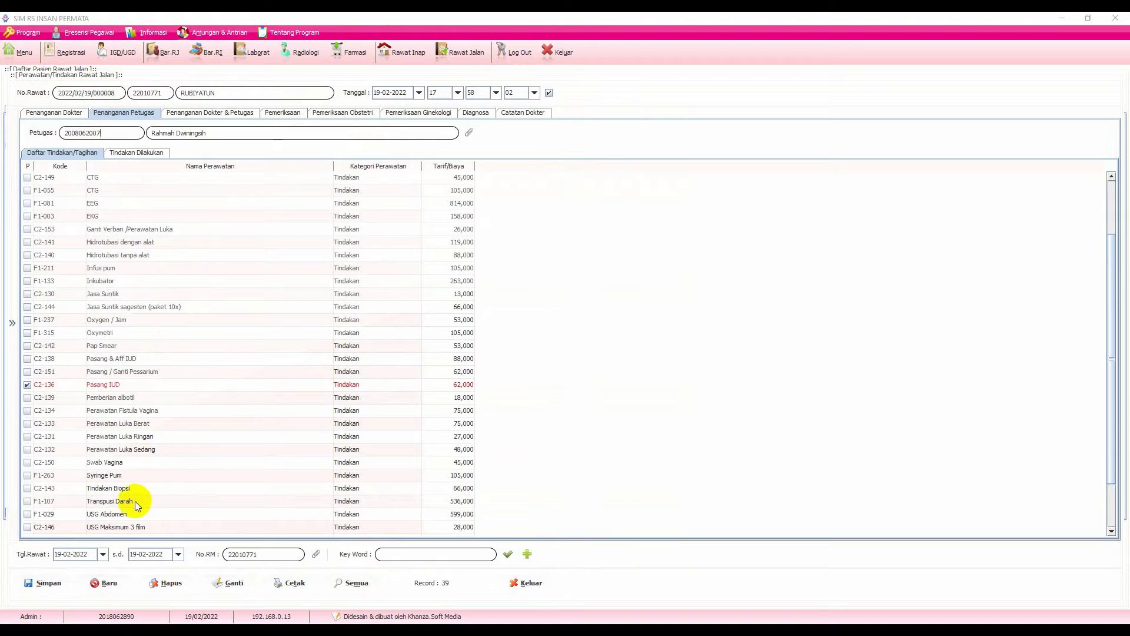
- Save the Pasang IUD procedure, check it under Tindakan Dilakukan, and expand the side menu
left_click(40, 583)
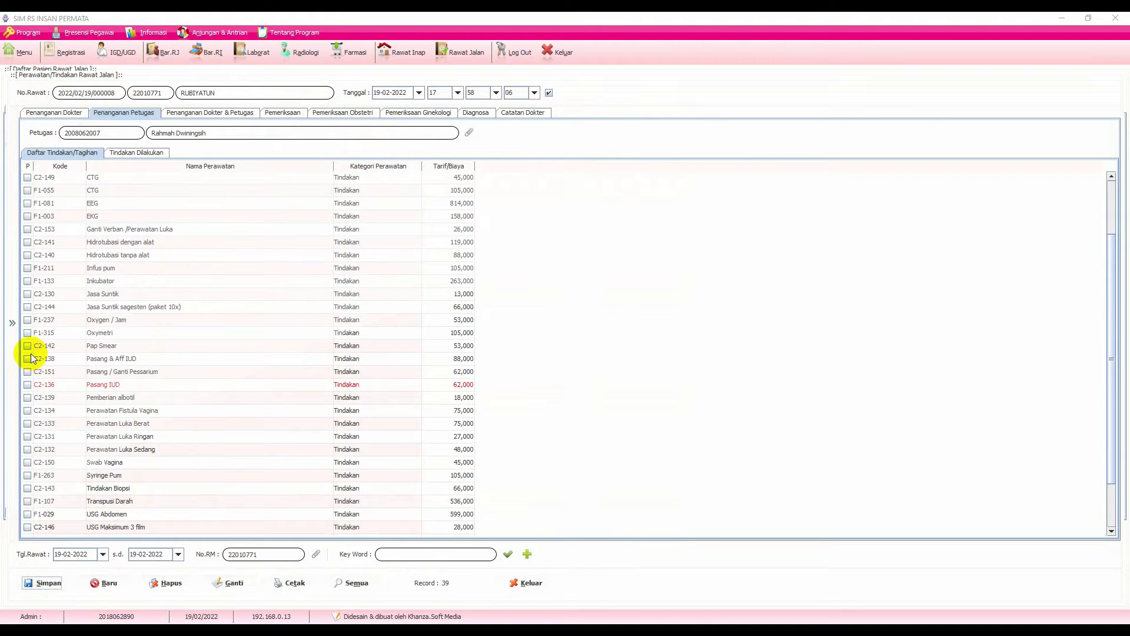
left_click(119, 152)
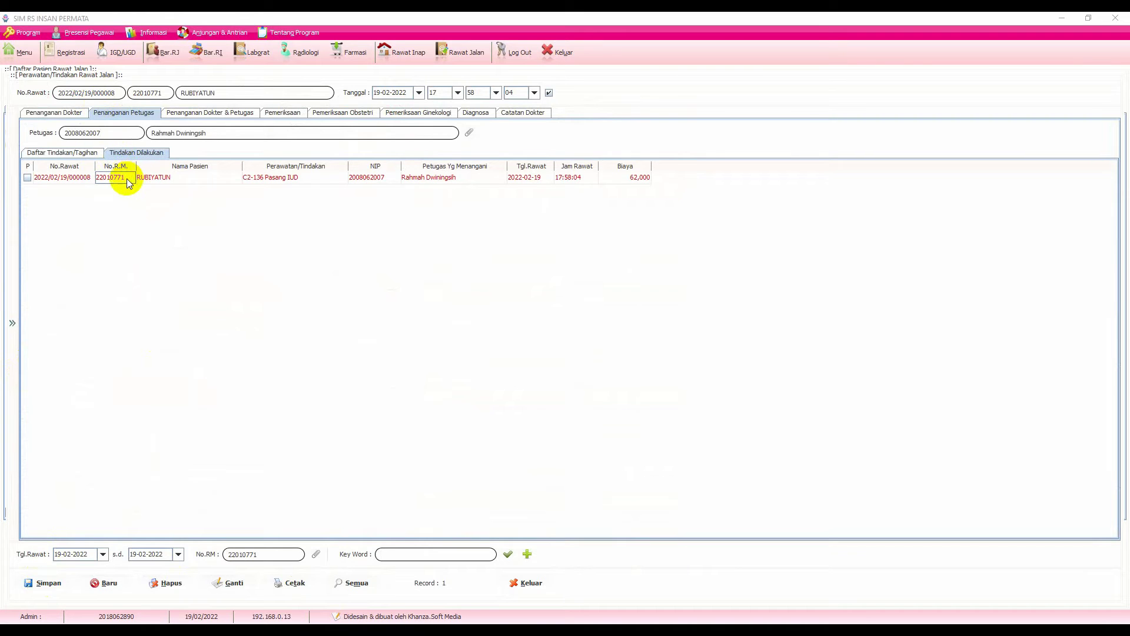
left_click(12, 325)
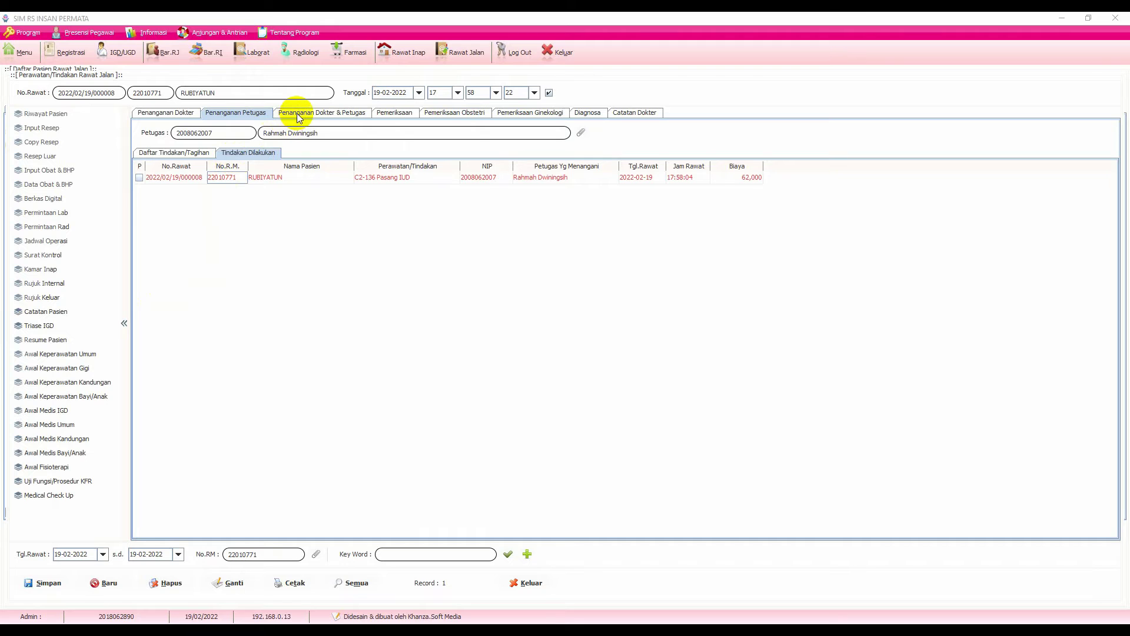
- Select Perawatan Luka Sedang (C2-132) under Penanganan Dokter and check the performed procedures for both doctor and officer
left_click(190, 114)
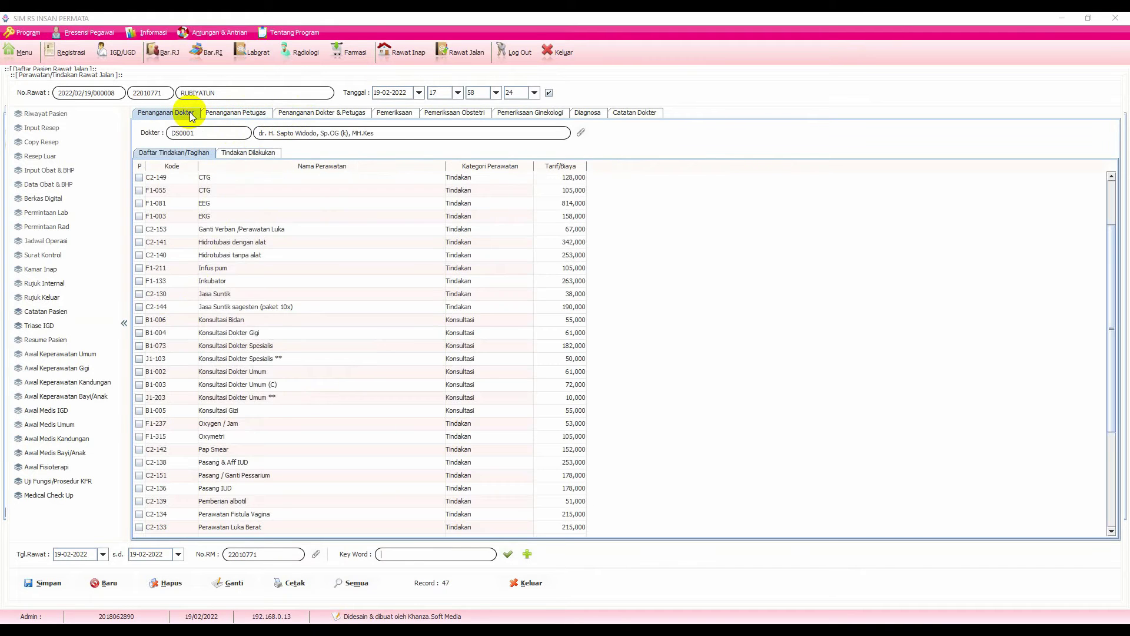
scroll(246, 294, "down", 4)
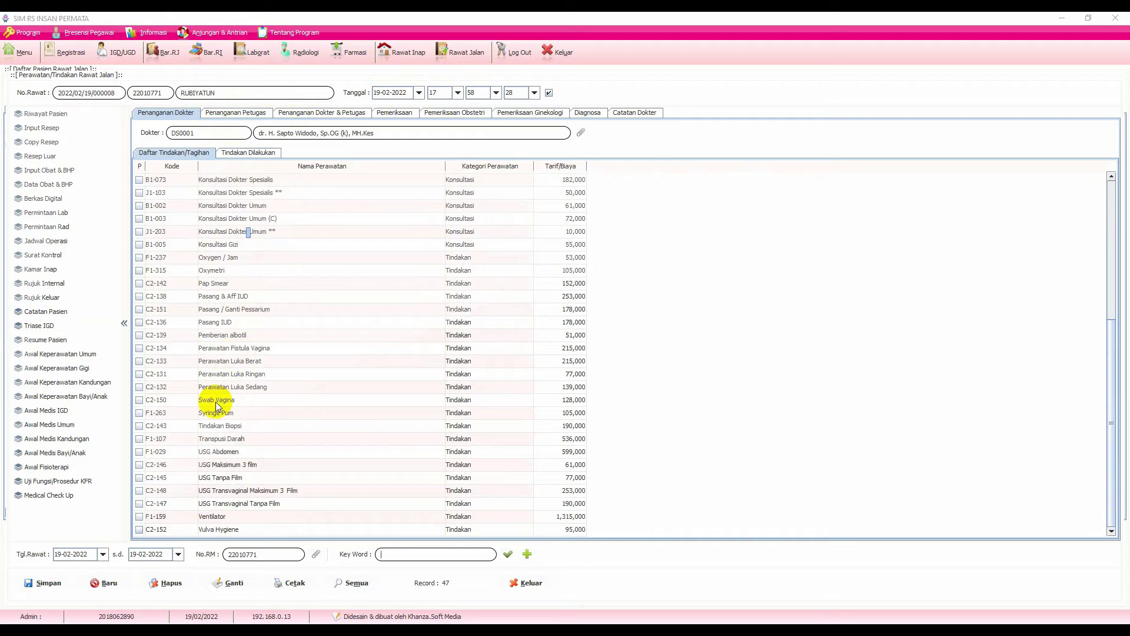
left_click(140, 387)
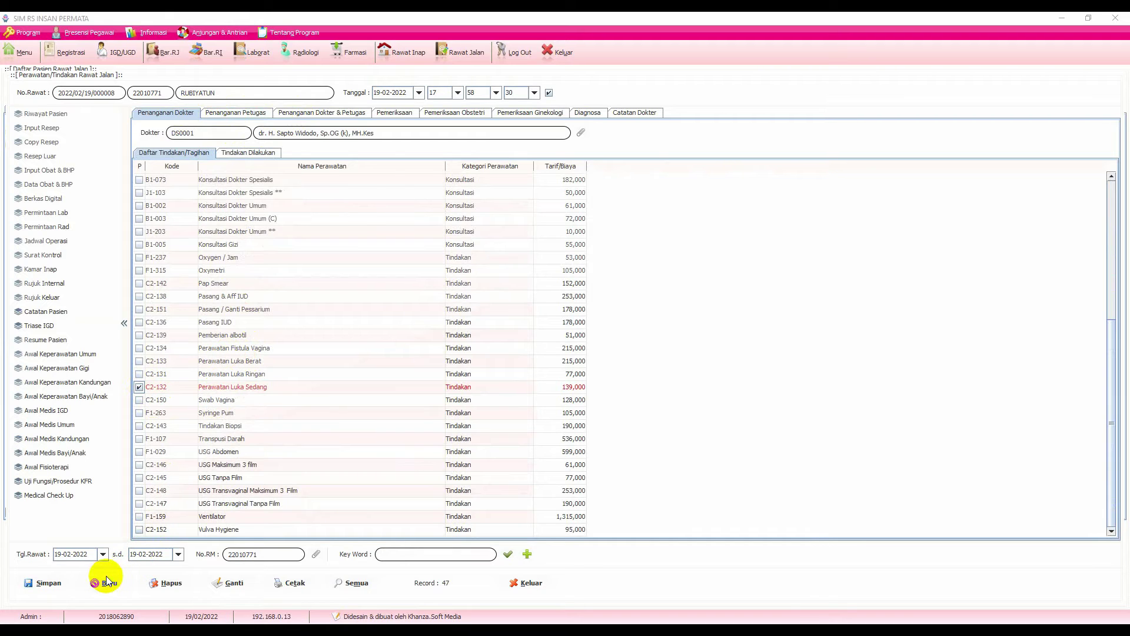
left_click(271, 154)
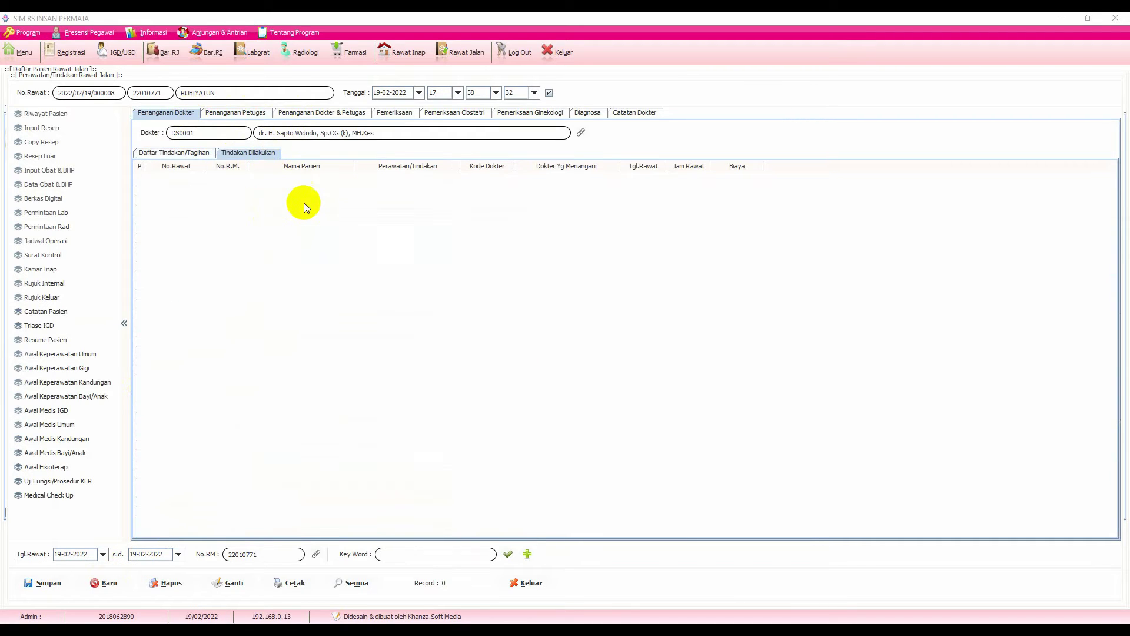
left_click(239, 115)
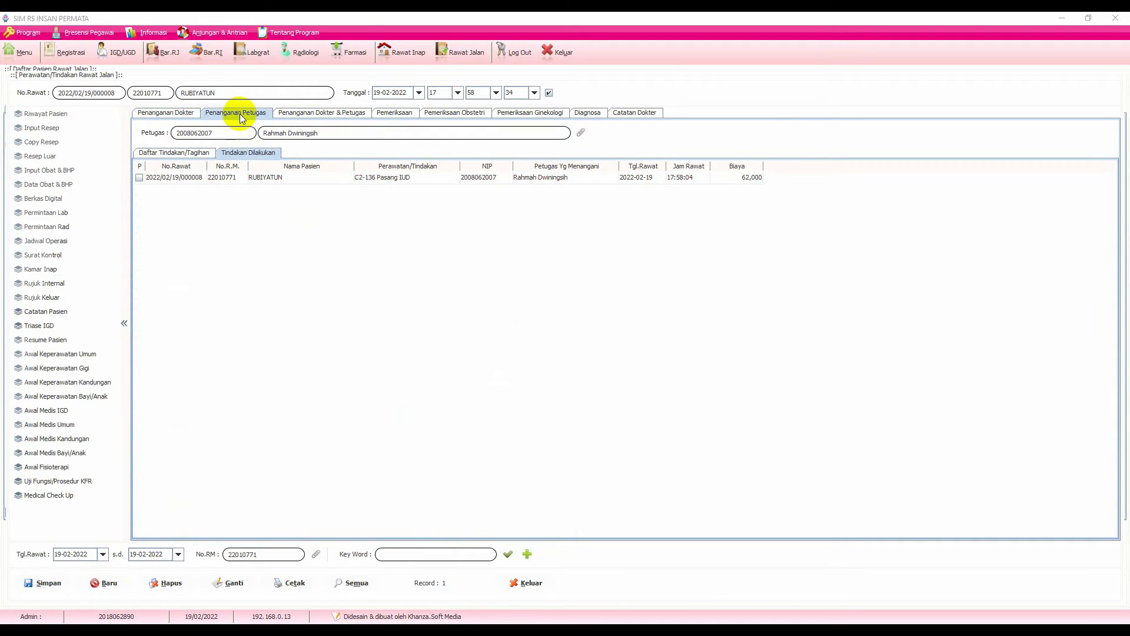
- Open the Pemeriksaan form for the patient and collapse the side menu
left_click(295, 110)
left_click(402, 112)
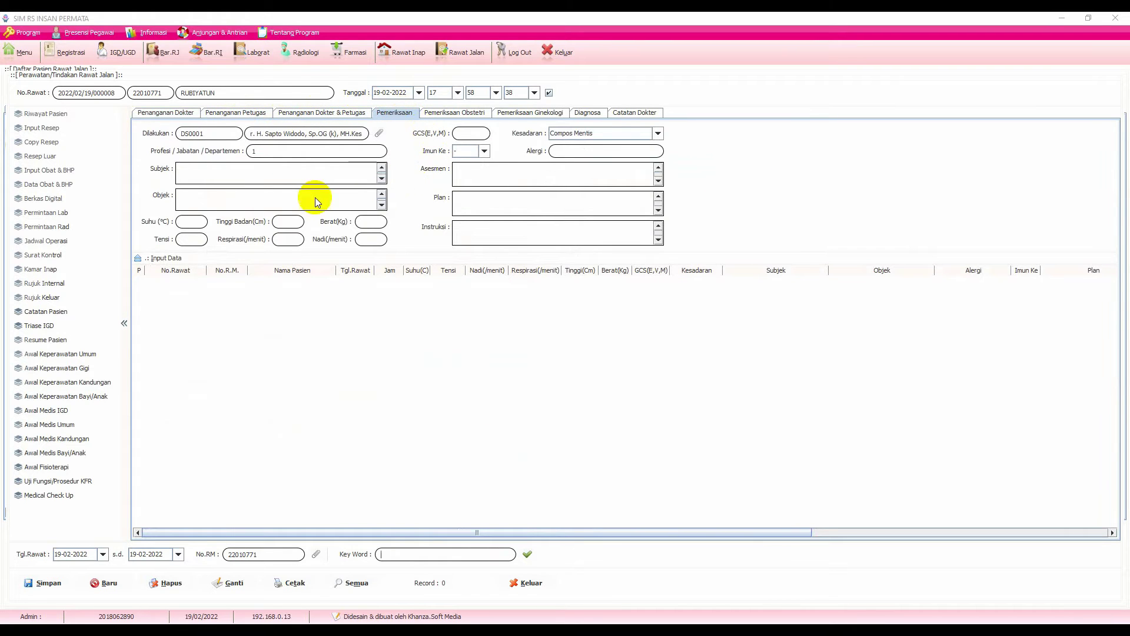
left_click(125, 322)
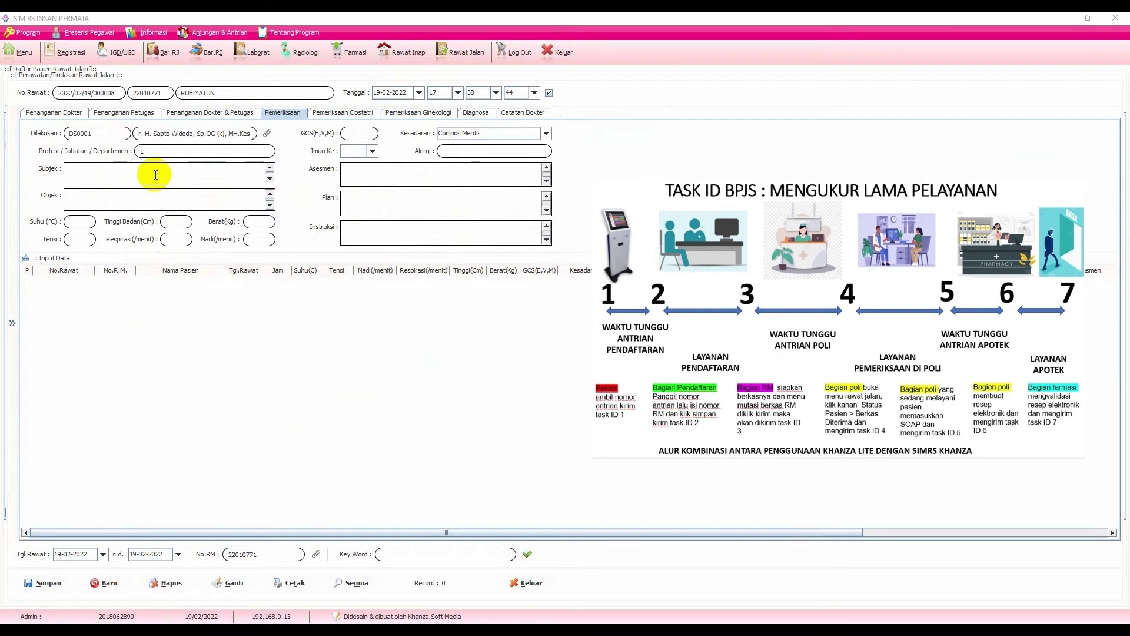
- Fill in Subjek, Asesmen, Objek, Plan and Alergi with "tes" in the Pemeriksaan form
type("tes")
left_click(369, 177)
type("tes")
left_click(208, 200)
type("tes")
left_click(369, 196)
type("tes")
left_click(462, 153)
type("tes")
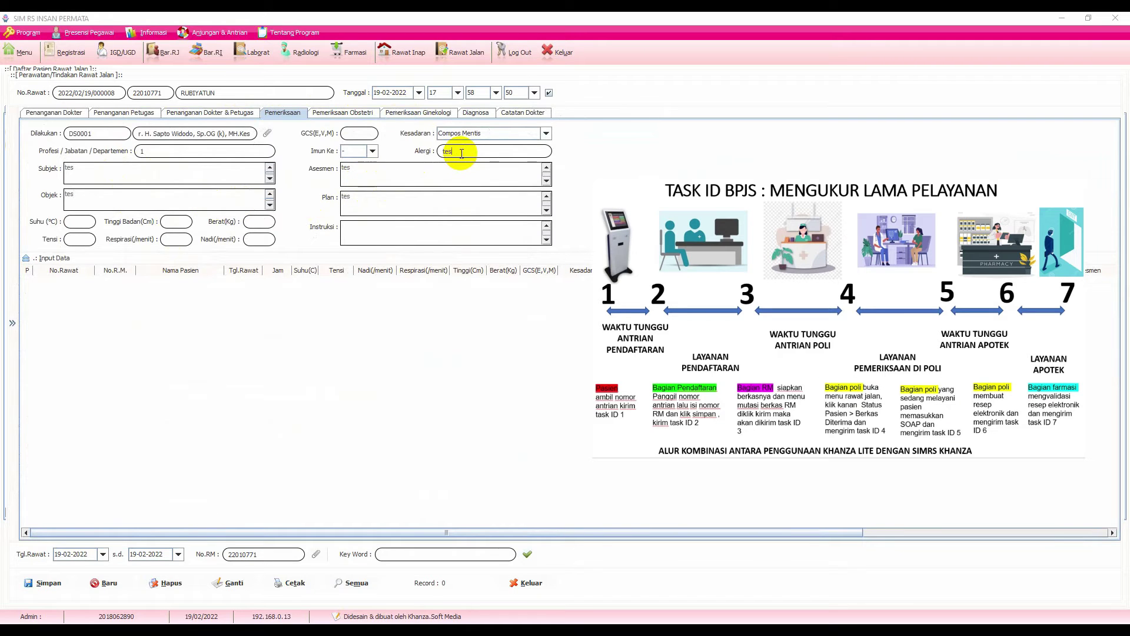
- Set GCS to 2, Suhu to 30 °C, Tinggi Badan to 180 cm and Berat to 53 kg
left_click(366, 136)
type("2")
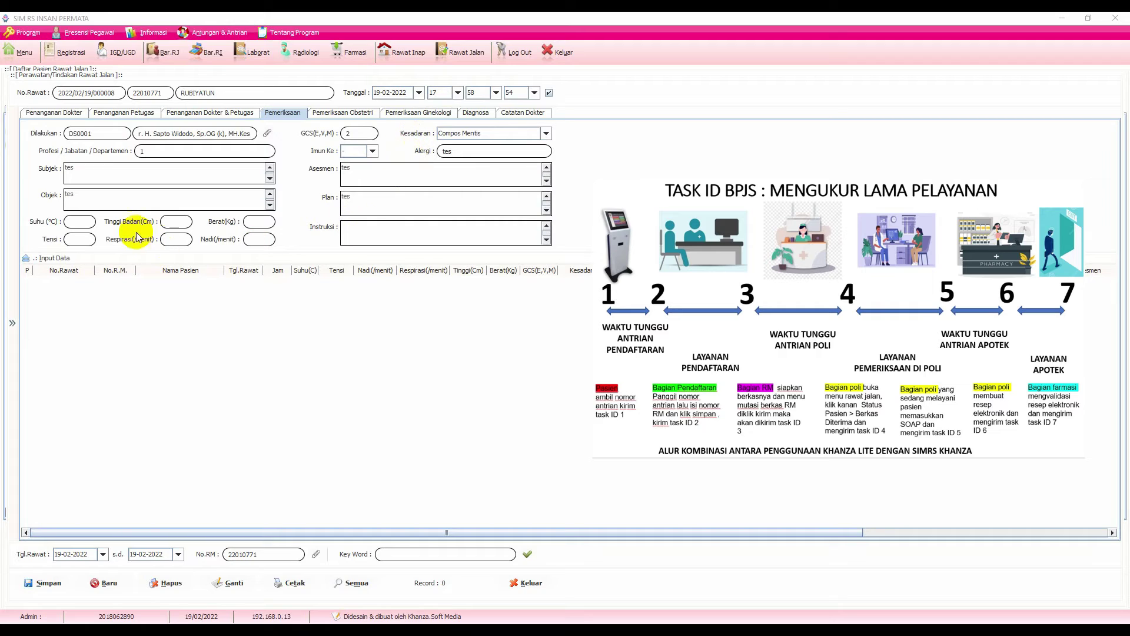
left_click(72, 224)
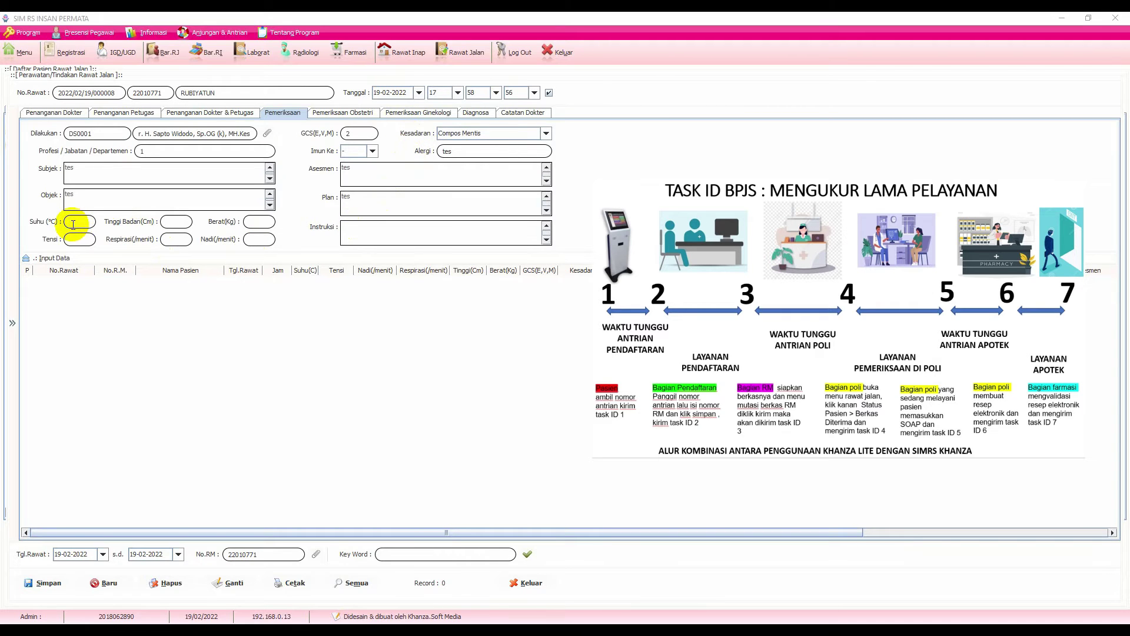
type("30")
left_click(180, 222)
type("180")
left_click(270, 223)
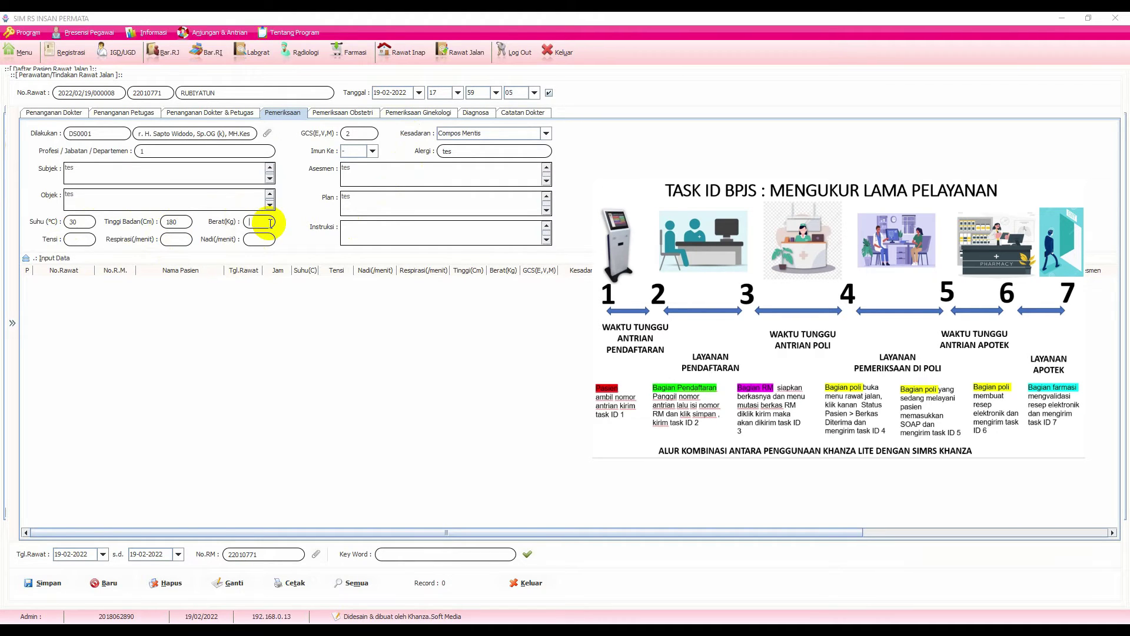
type("53")
- Set Tensi to 110/70, Respirasi to 20 per minute and Nadi to 20 per minute
left_click(83, 239)
type("110/70")
left_click(188, 239)
type("20")
left_click(262, 239)
type("20")
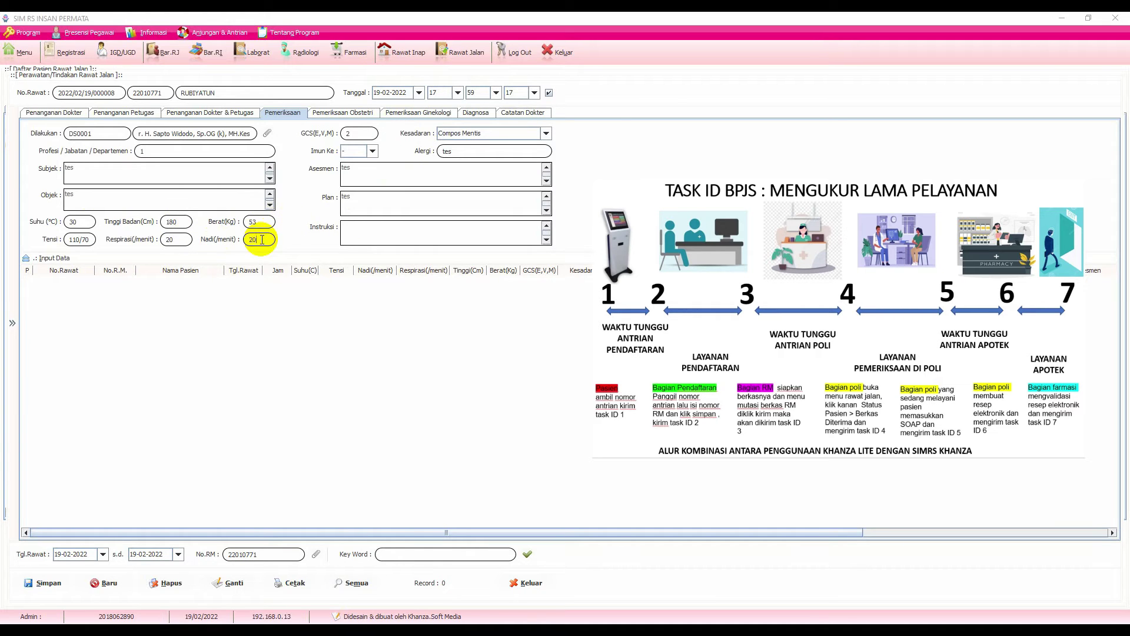
- Enter "tes" as Instruksi, save the examination, and select its saved record to check the data
left_click(356, 235)
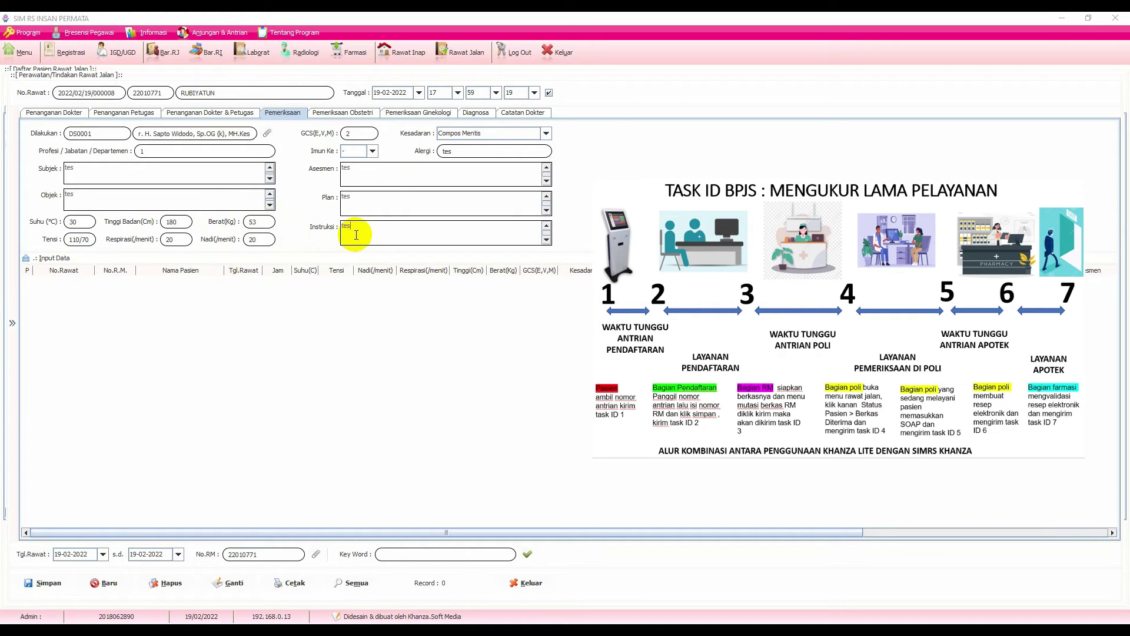
left_click(44, 586)
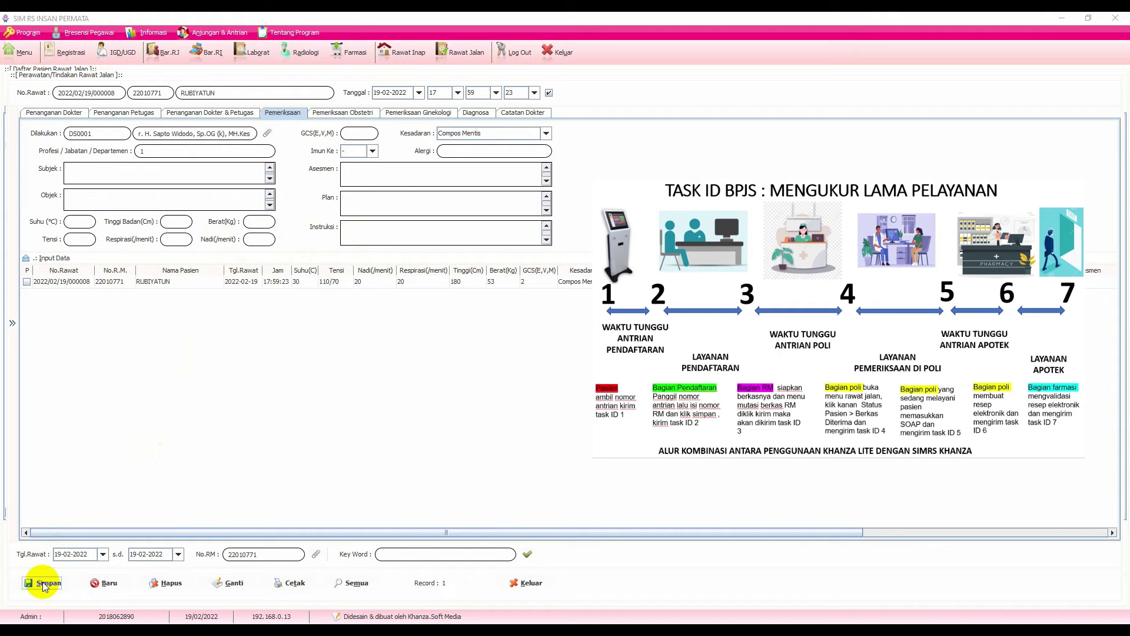
left_click(206, 283)
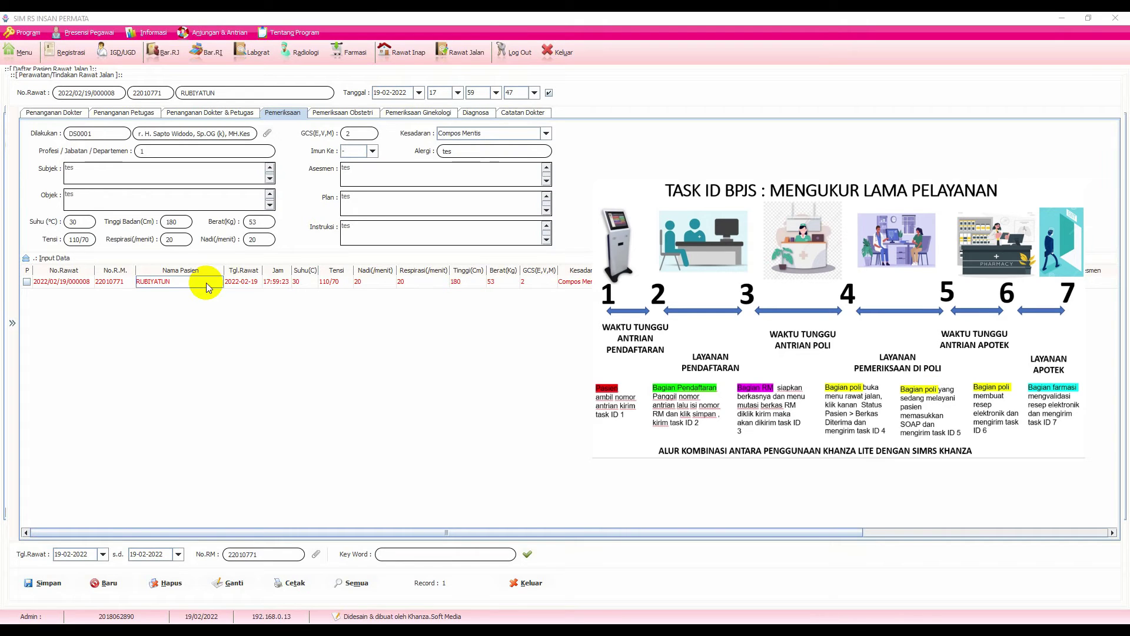
left_click(282, 287)
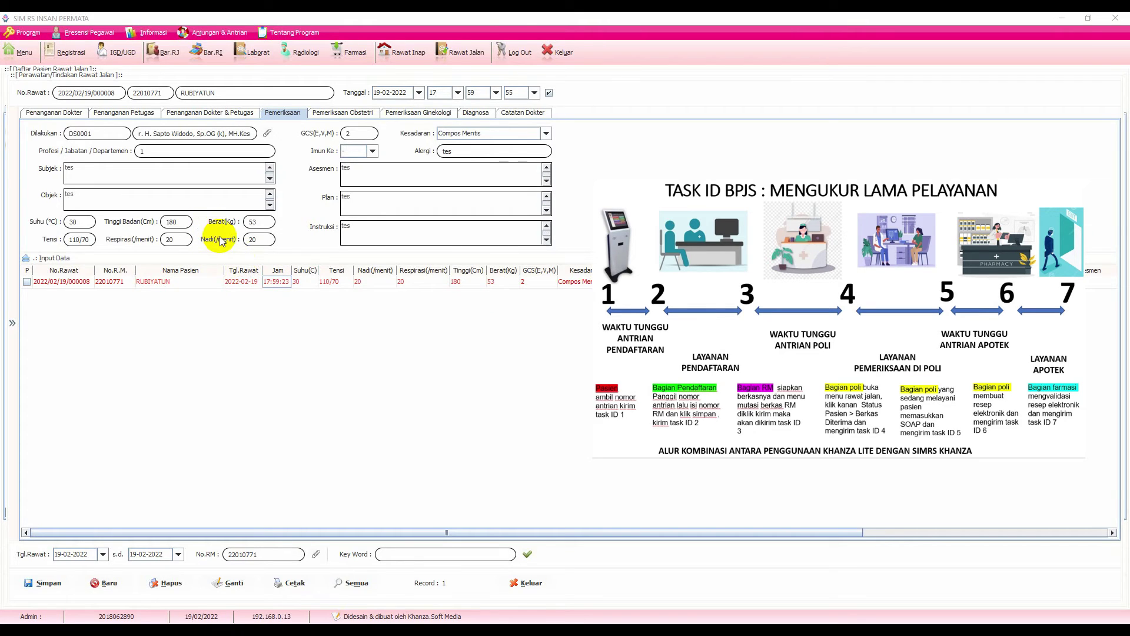
- Look over the Pemeriksaan Obstetri and Pemeriksaan Ginekologi forms and return to Pemeriksaan
left_click(328, 115)
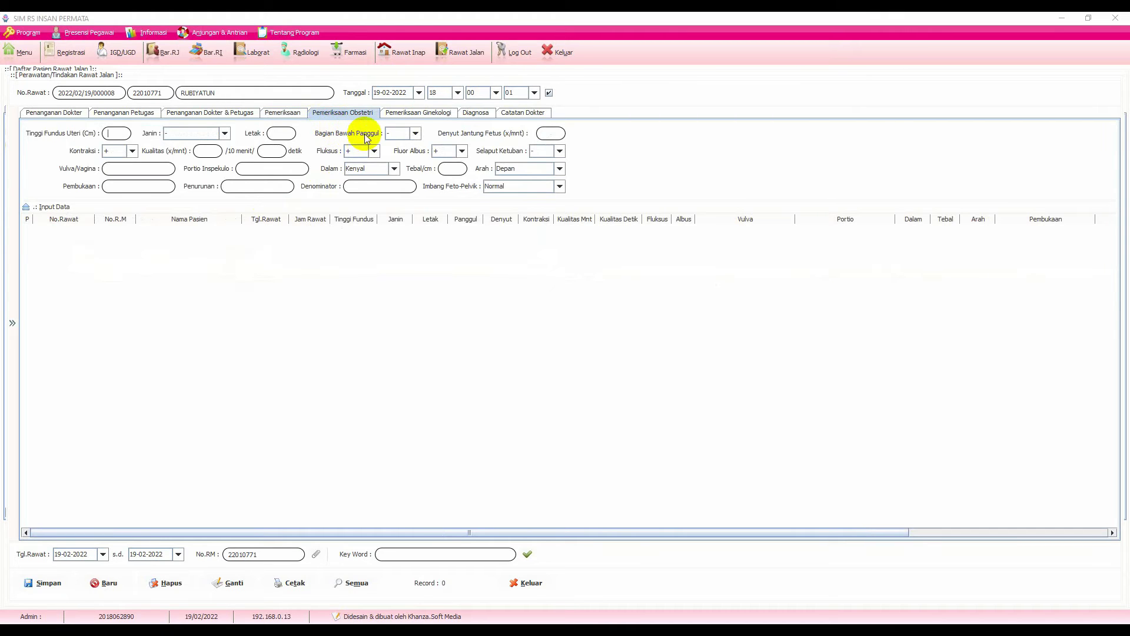
left_click(405, 115)
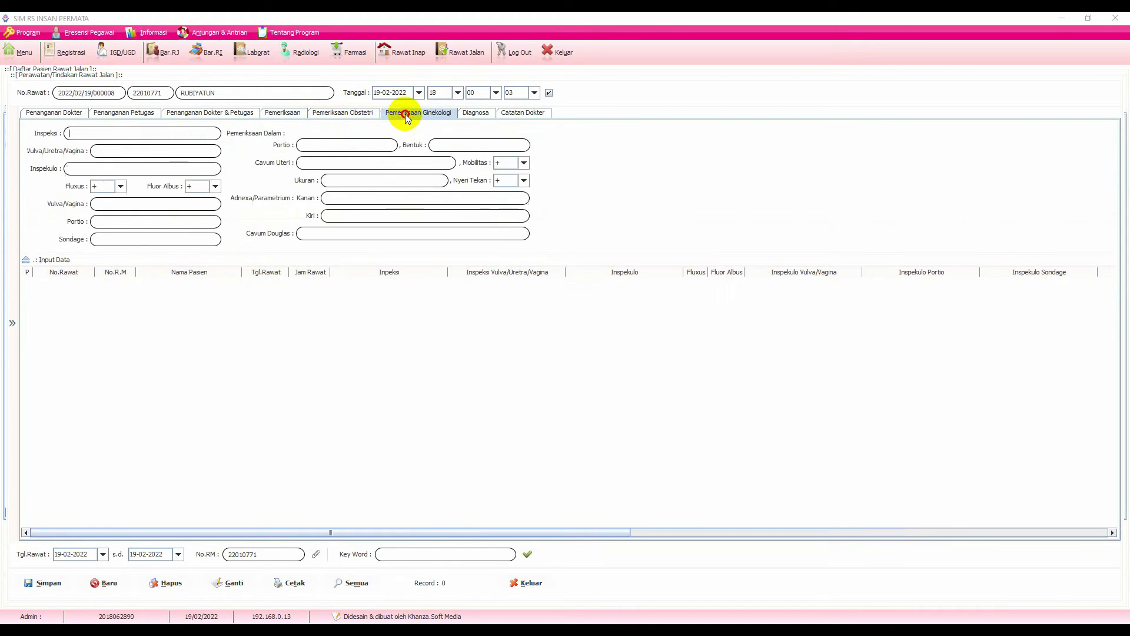
left_click(292, 114)
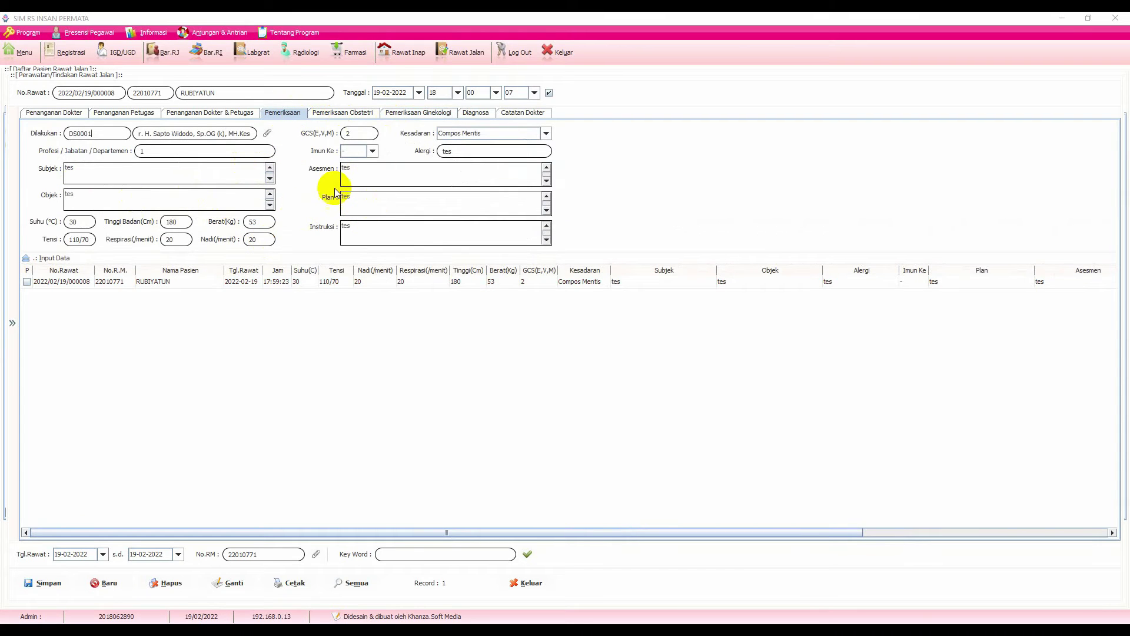
- Load the disease list in Diagnosa and mark A01.0 Typhoid fever as the patient's diagnosis
left_click(480, 113)
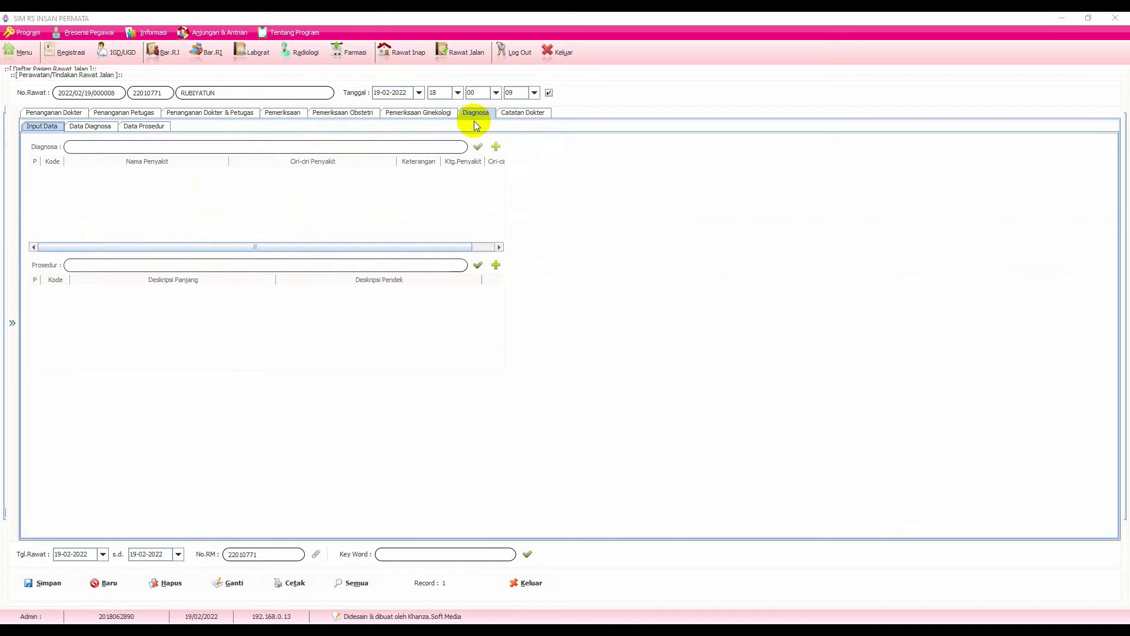
left_click(478, 149)
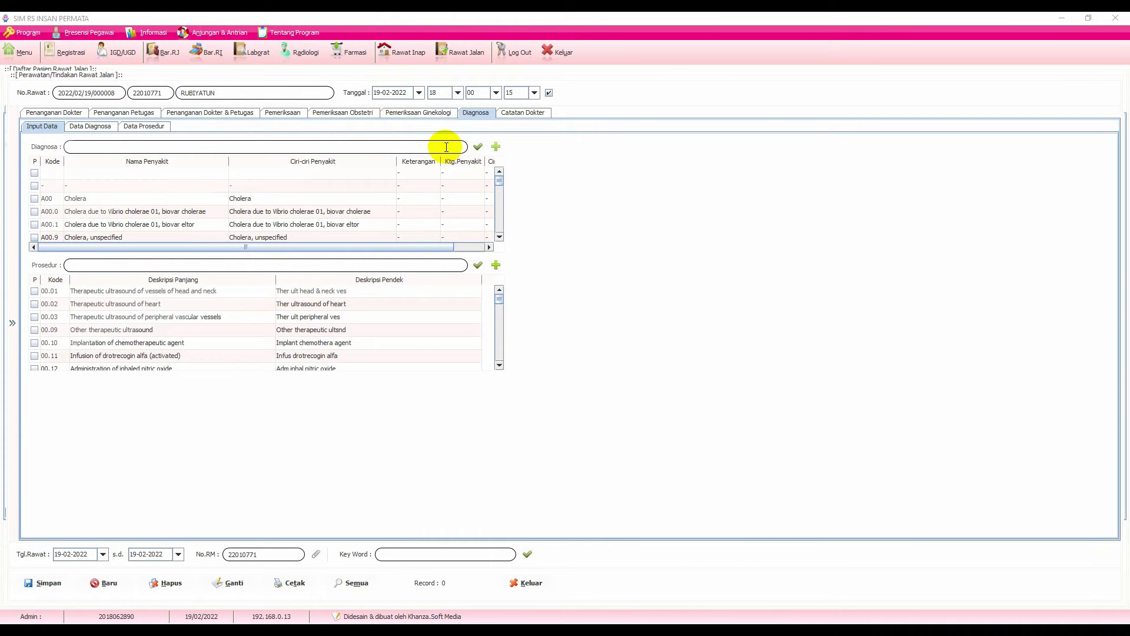
scroll(302, 203, "down", 1)
scroll(267, 181, "down", 1)
left_click(103, 188)
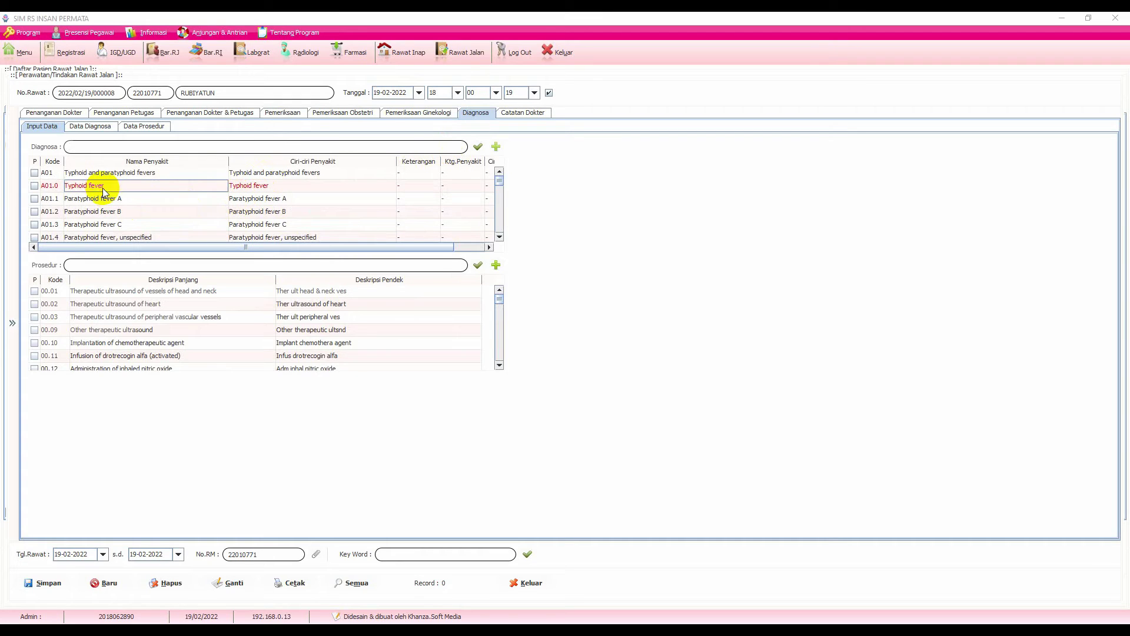
left_click(34, 186)
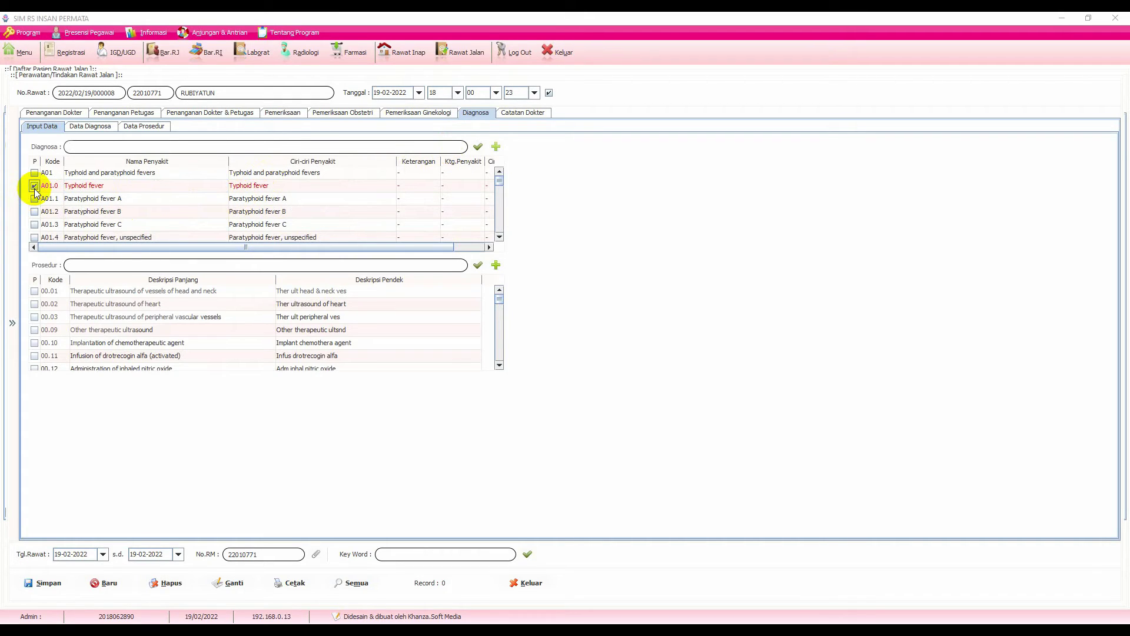
- Mark procedure 00.02 Therapeutic ultrasound of heart and save it together with the Typhoid fever diagnosis
left_click(76, 264)
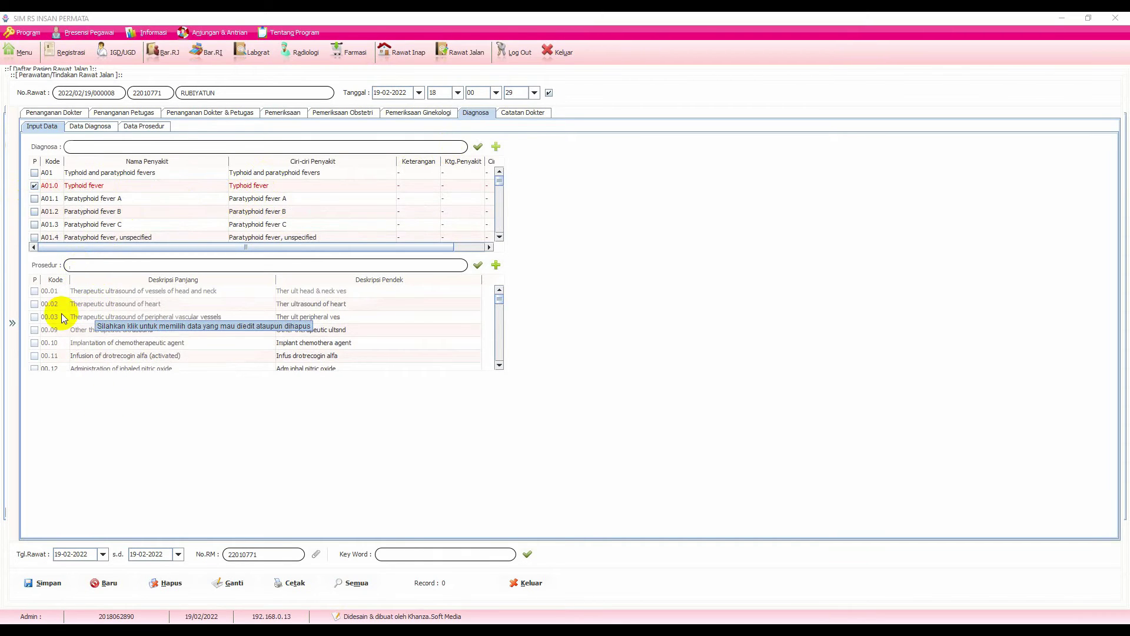
scroll(66, 316, "down", 5)
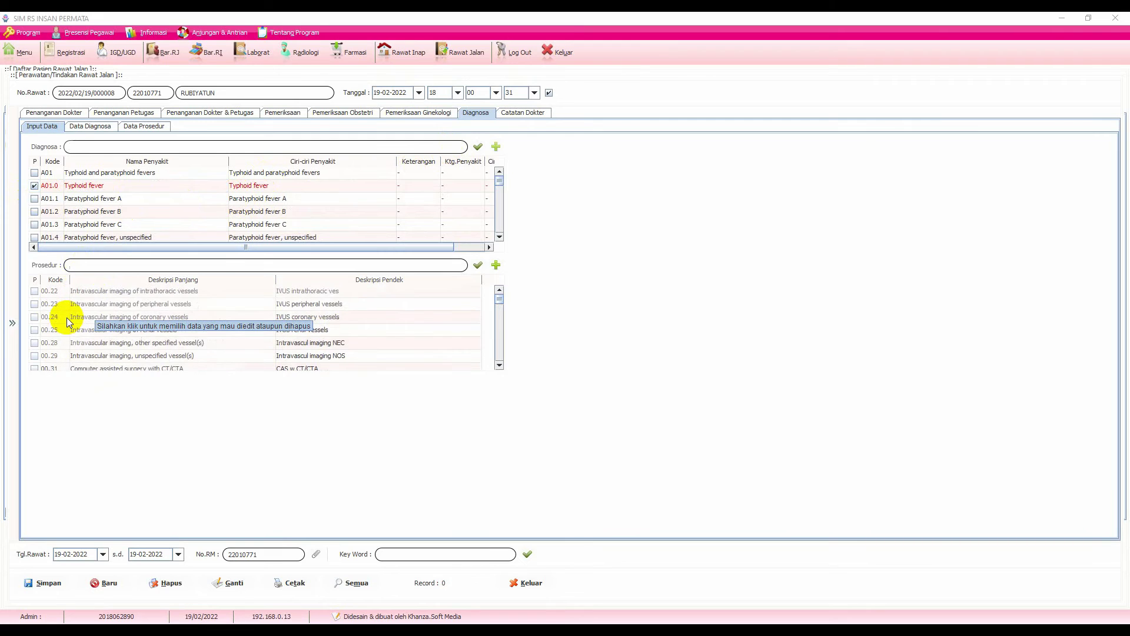
scroll(66, 317, "up", 5)
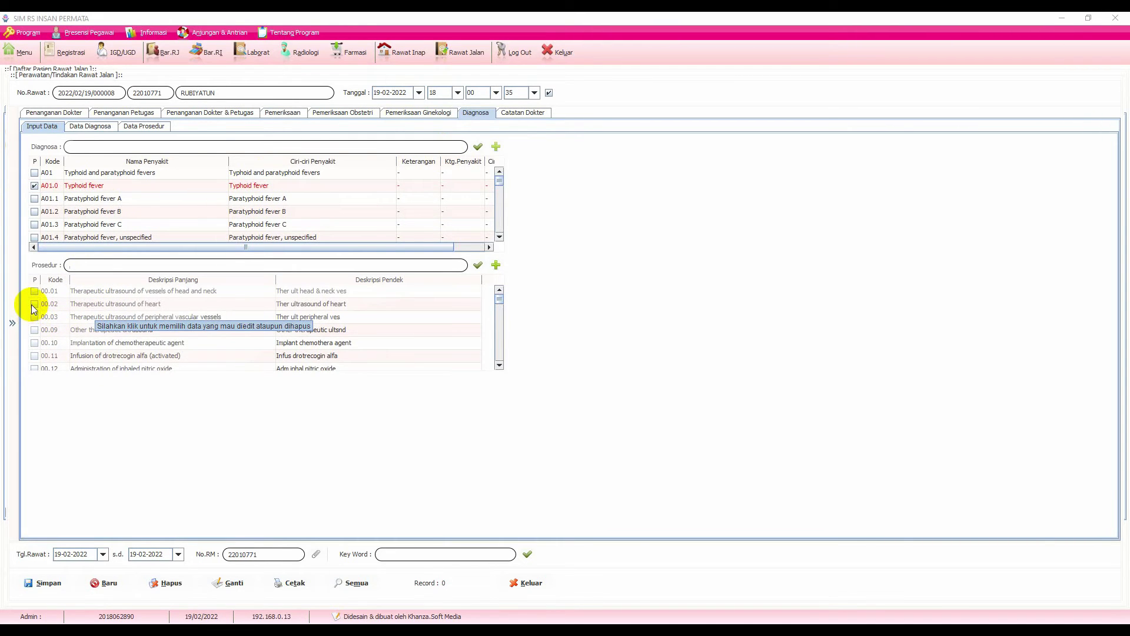
left_click(34, 305)
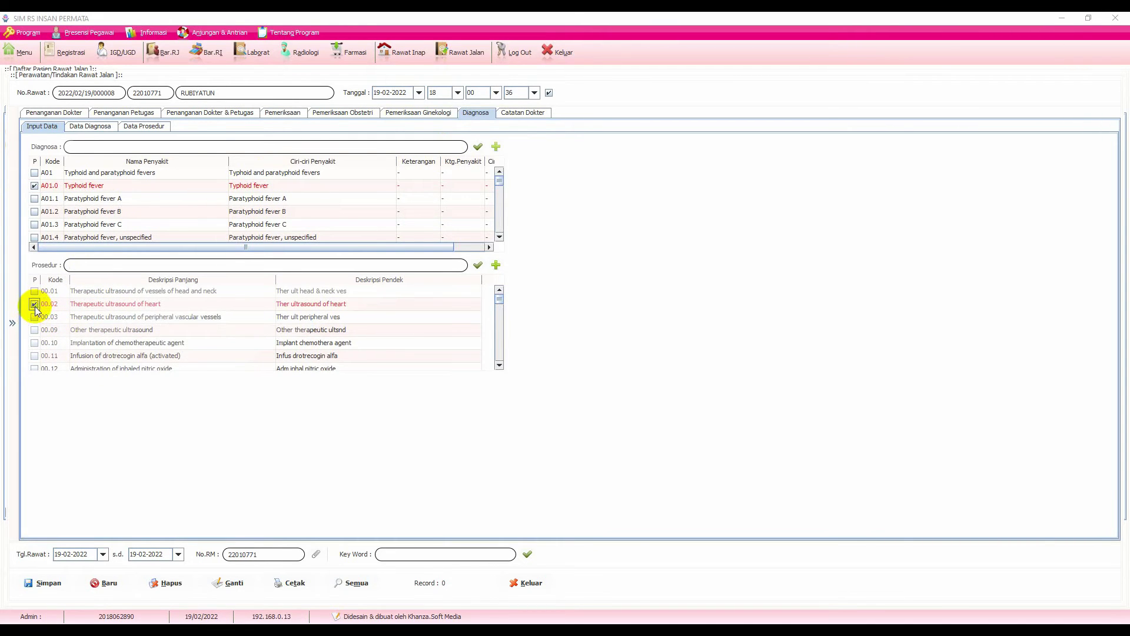
left_click(50, 584)
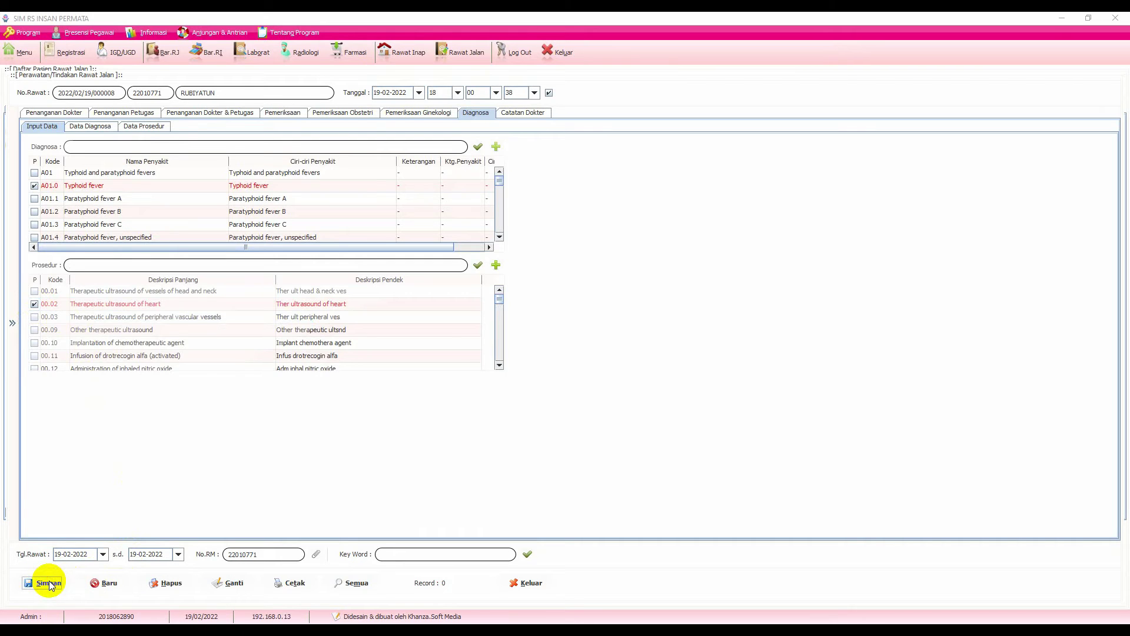
- Check the patient's saved records in Data Diagnosa and Data Prosedur
left_click(83, 127)
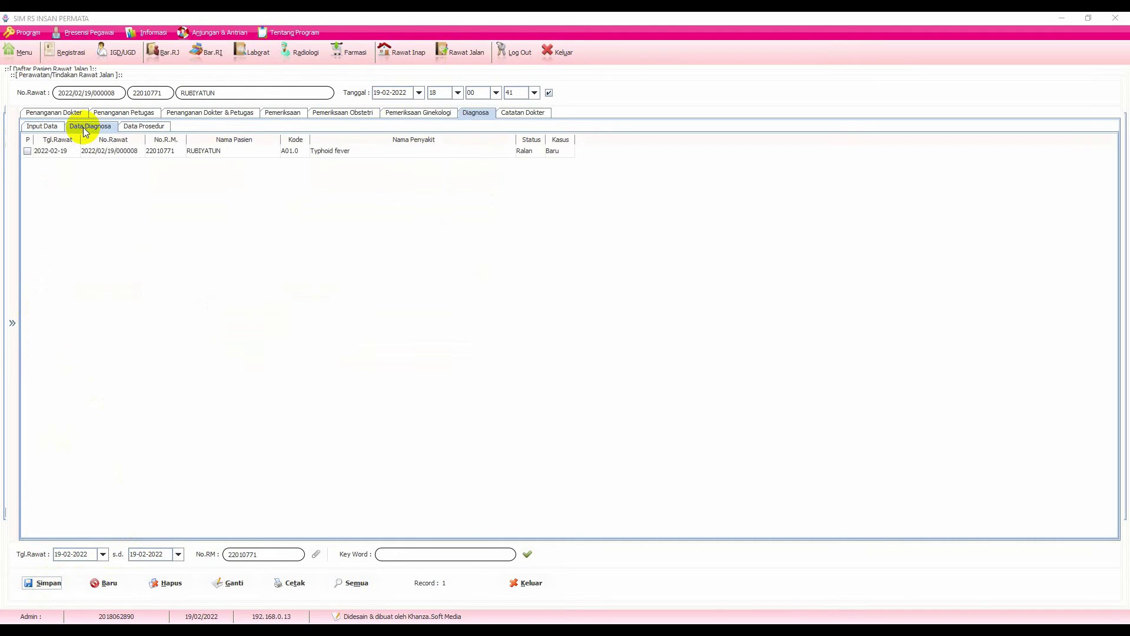
left_click(167, 151)
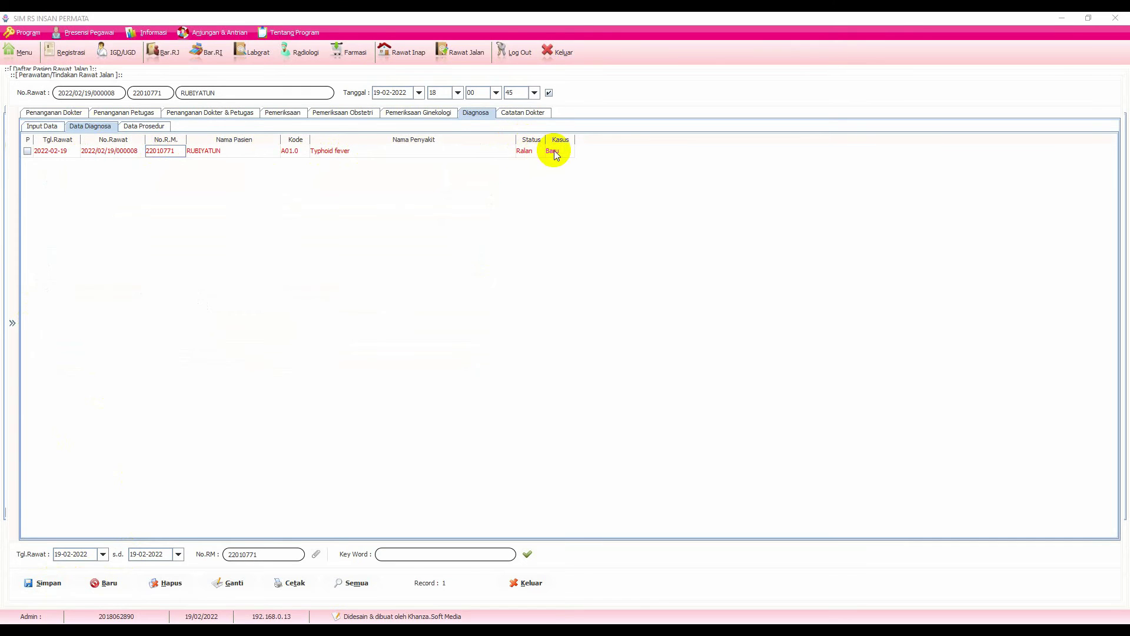
left_click(146, 126)
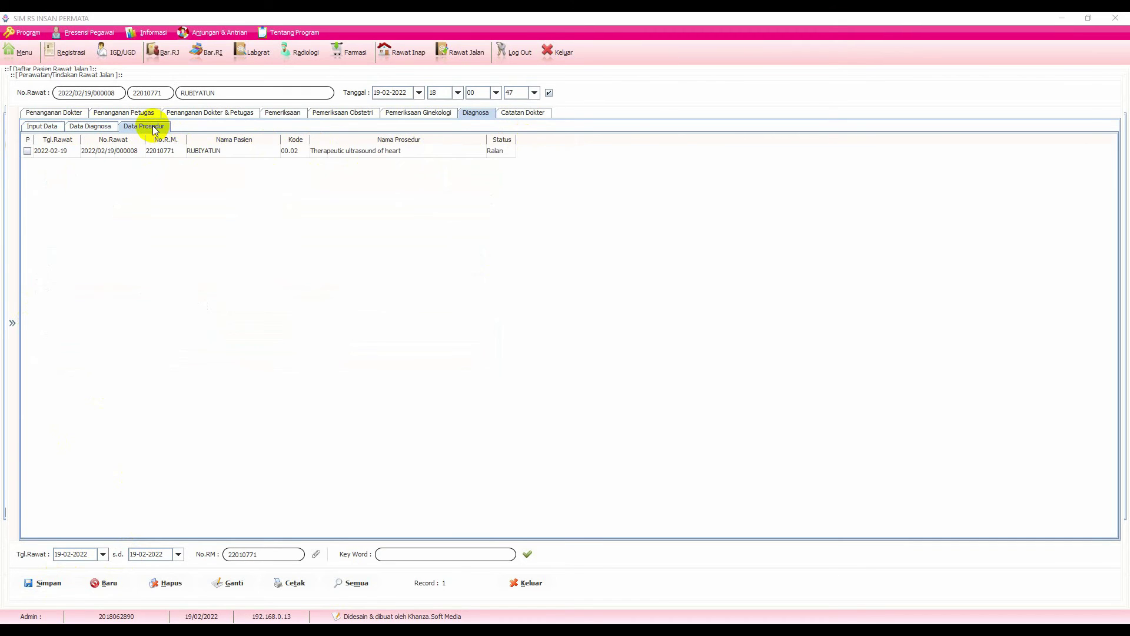
left_click(192, 151)
left_click(371, 152)
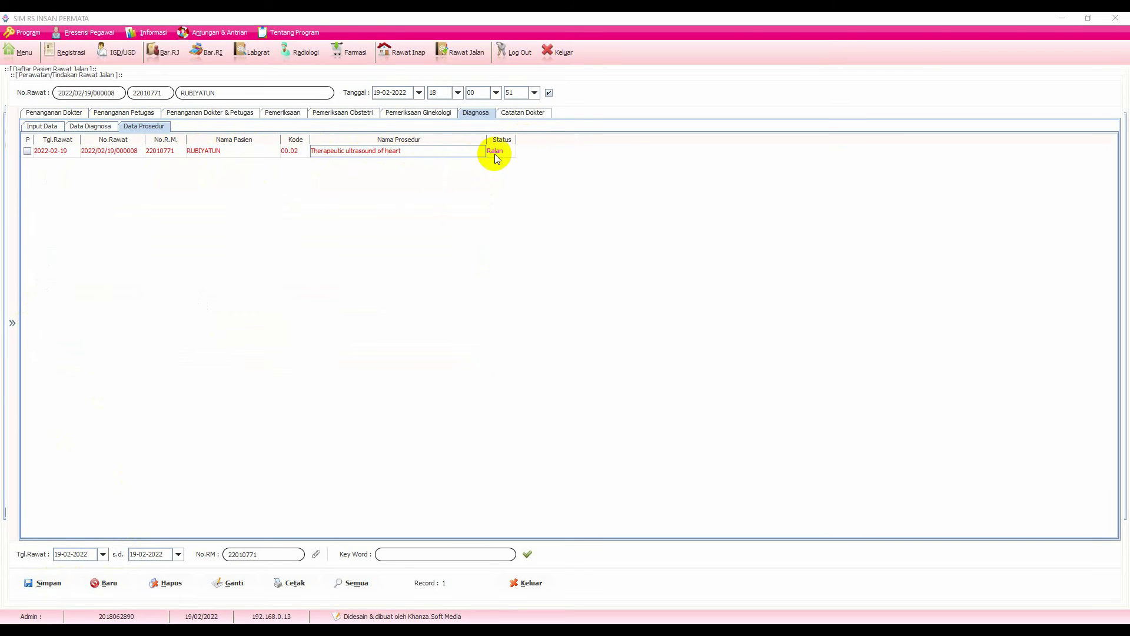
- In Catatan Dokter, enter the two-line note "setelah dilakukan jkjljj" and "dssdsd , besok cek ini fdfdf", and save it
left_click(511, 115)
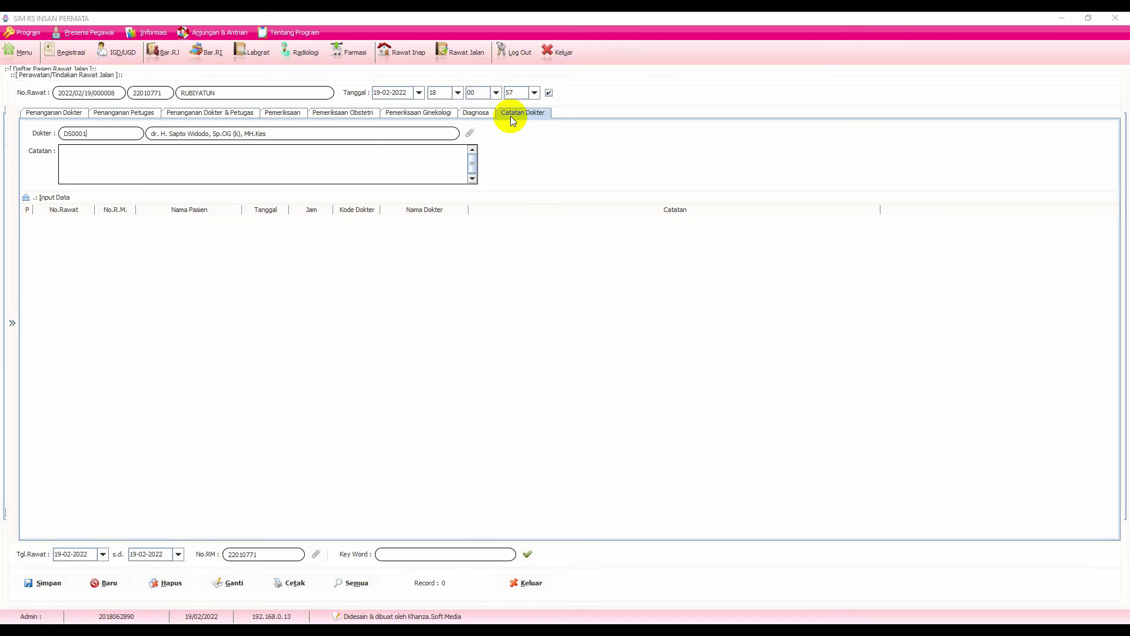
left_click(342, 165)
type("setlesalah dilakukan jkjljj")
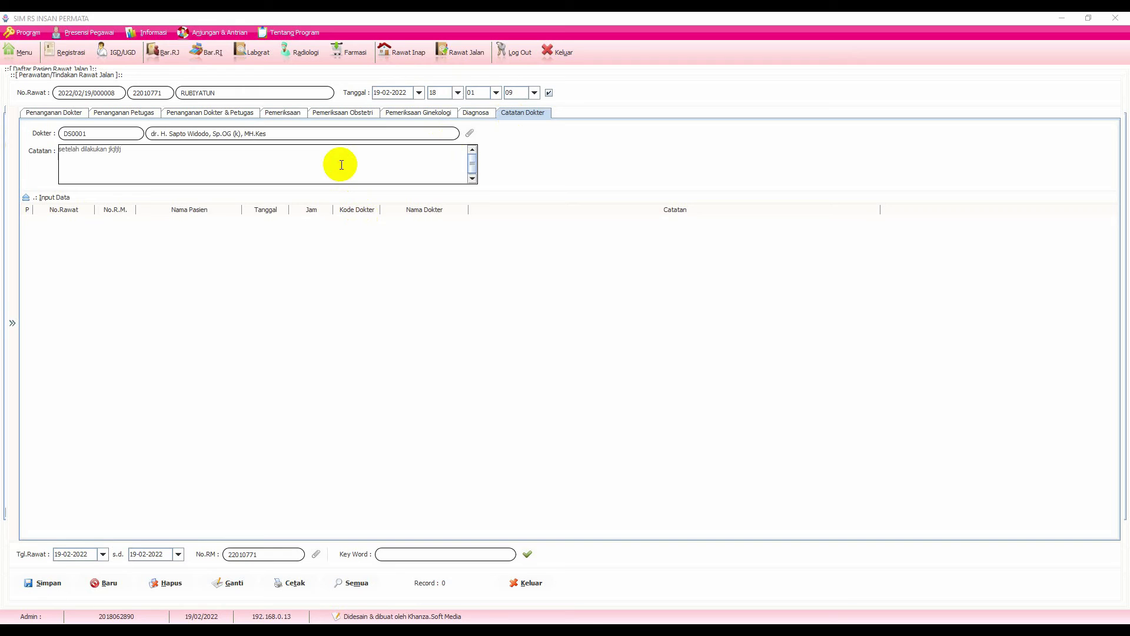
key("Tab")
left_click(341, 165)
key("Return")
type("dssdsd")
left_click(255, 169)
type(", besok cek ini fdfdf")
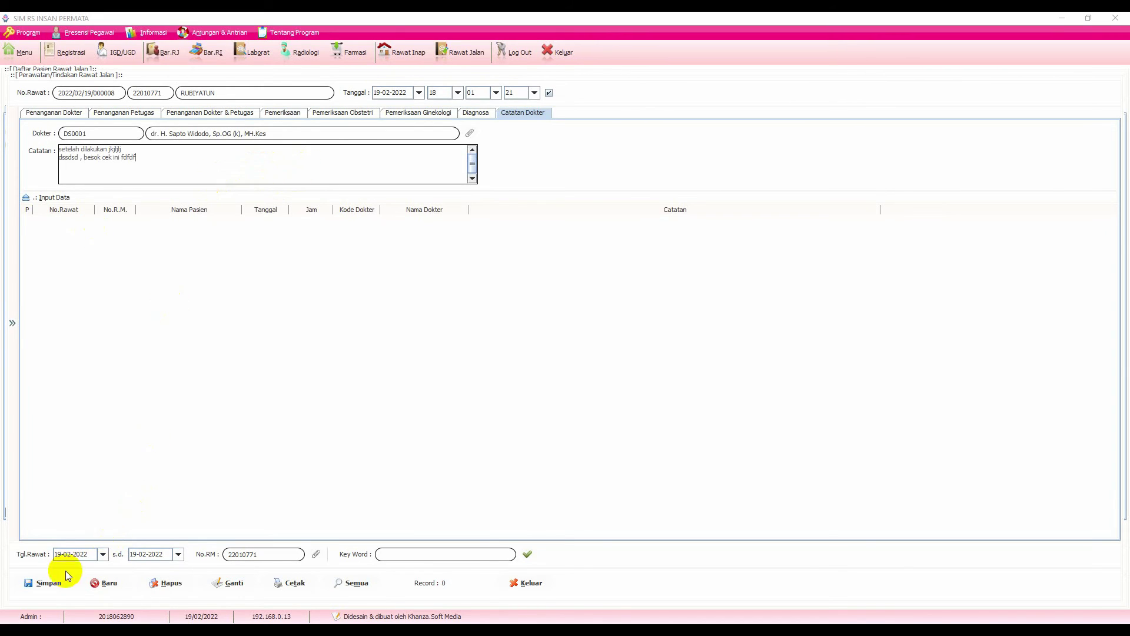
left_click(48, 583)
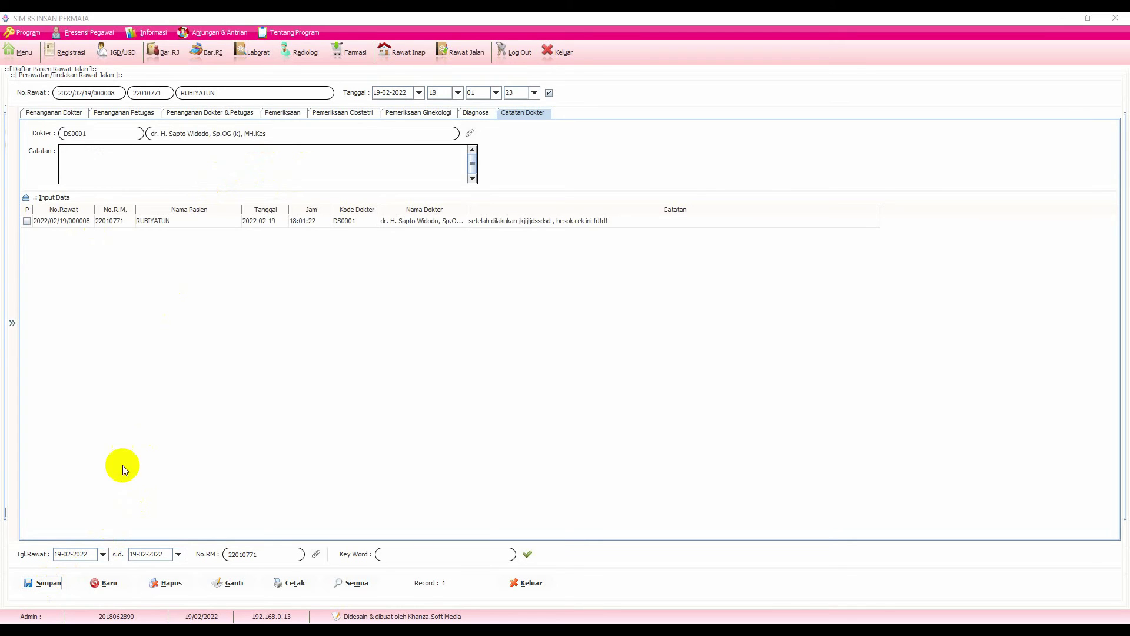
- Select the saved doctor's note to check it, return to Pemeriksaan and close the patient's treatment form
left_click(262, 224)
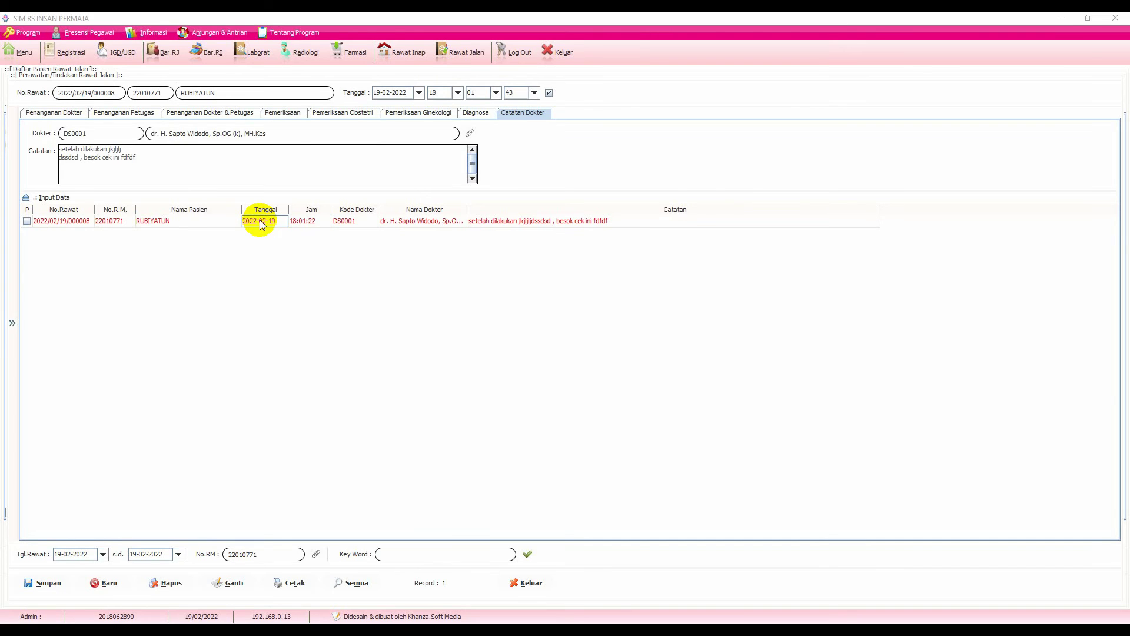
left_click(288, 114)
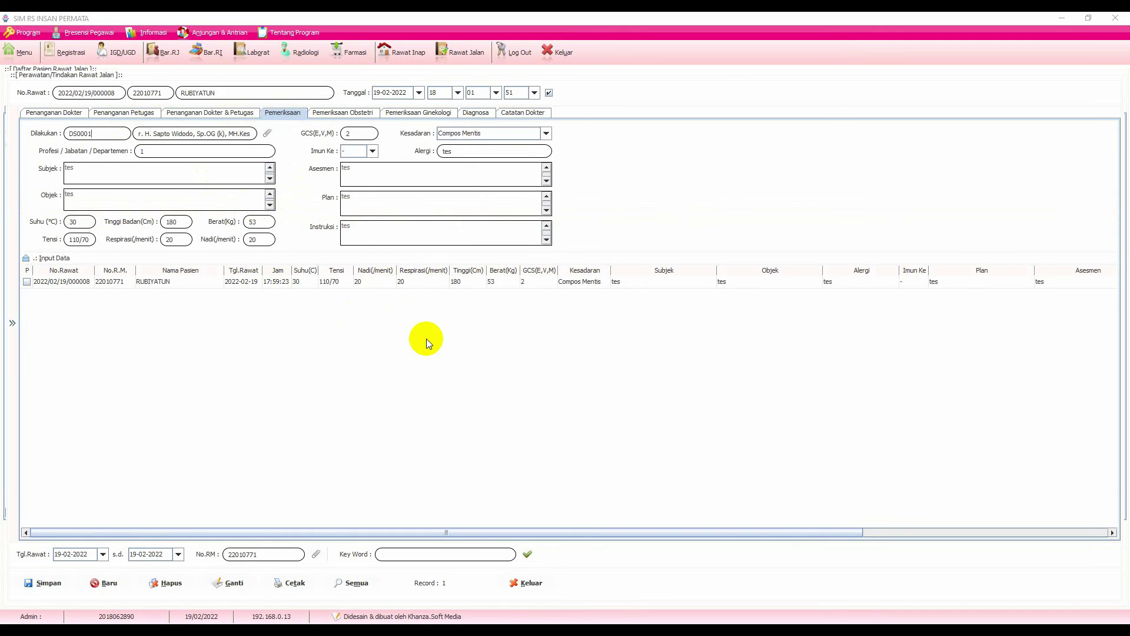
left_click(530, 584)
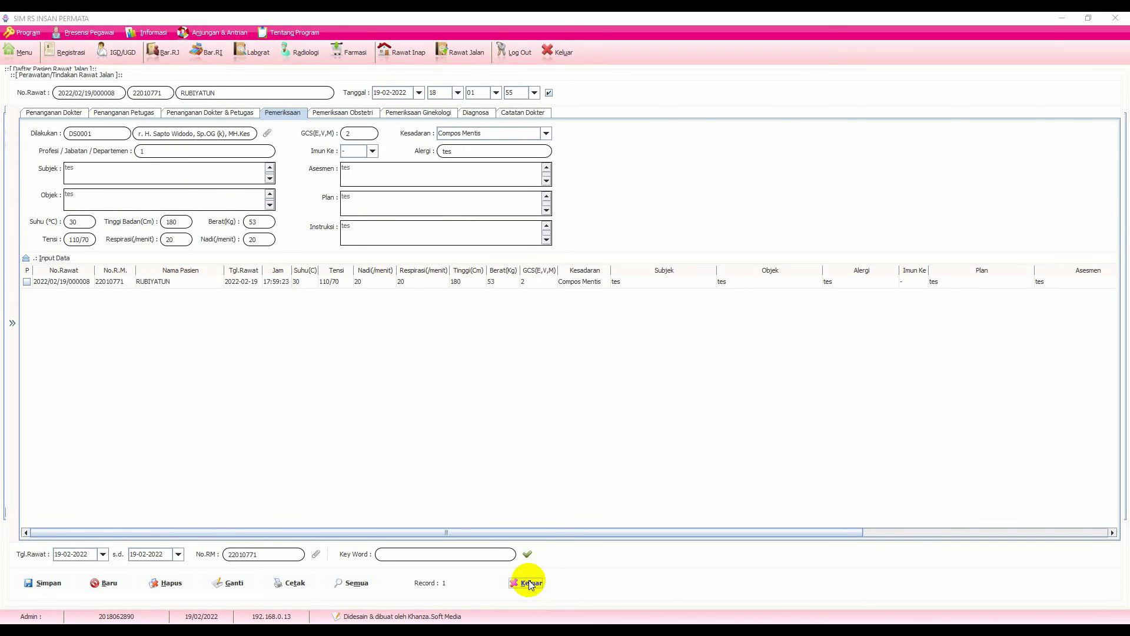
- Open Input Resep Dokter for the treated patient and prescribe 5 Acpulsif (Cisapride) Tablet and 5 Acyclovir 200 Mg Tablet
left_click(612, 147)
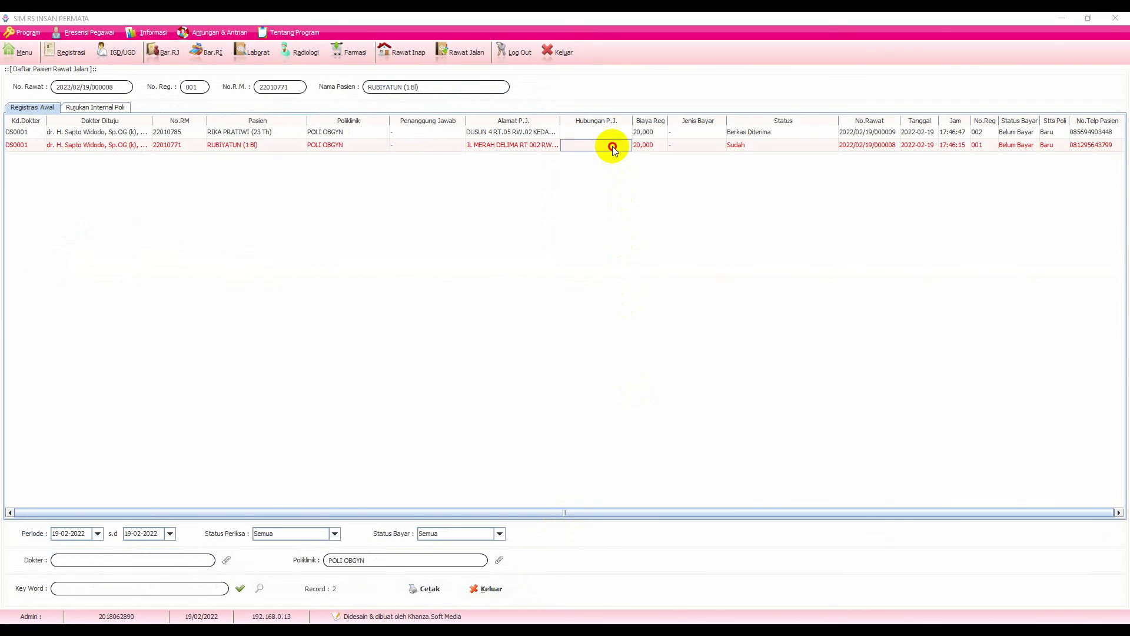
right_click(613, 150)
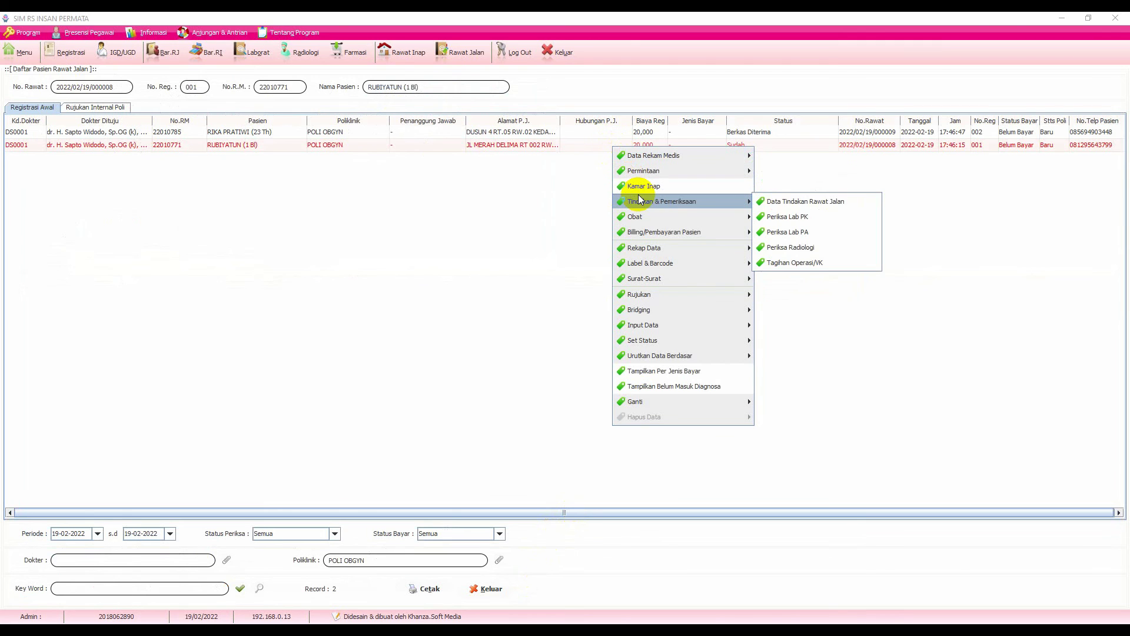
mouse_move(644, 217)
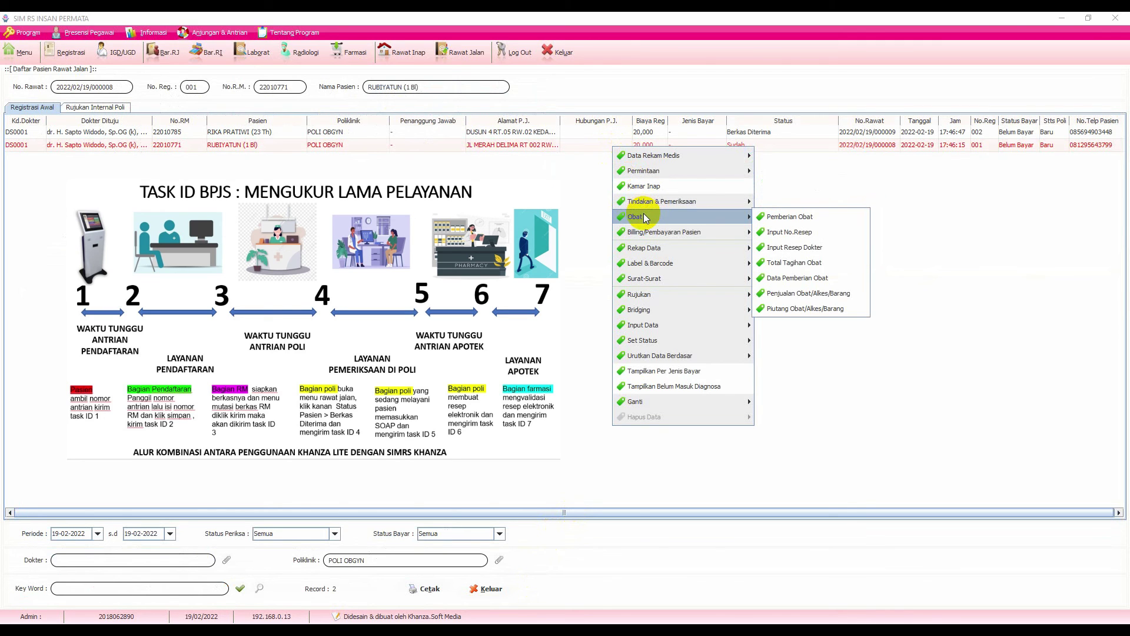
left_click(783, 247)
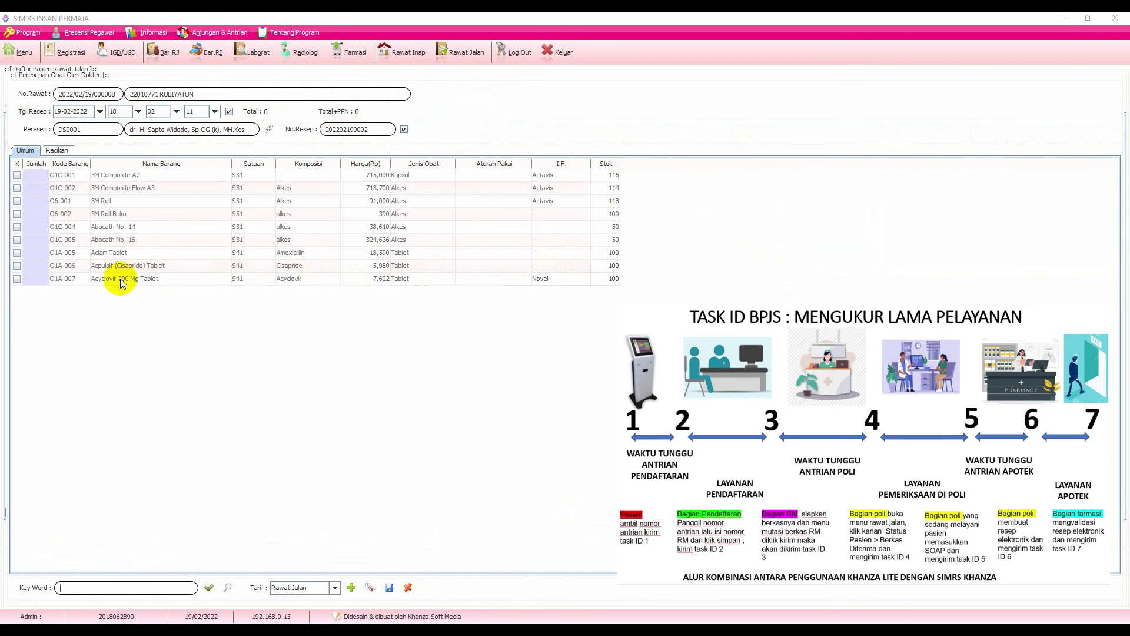
left_click(32, 256)
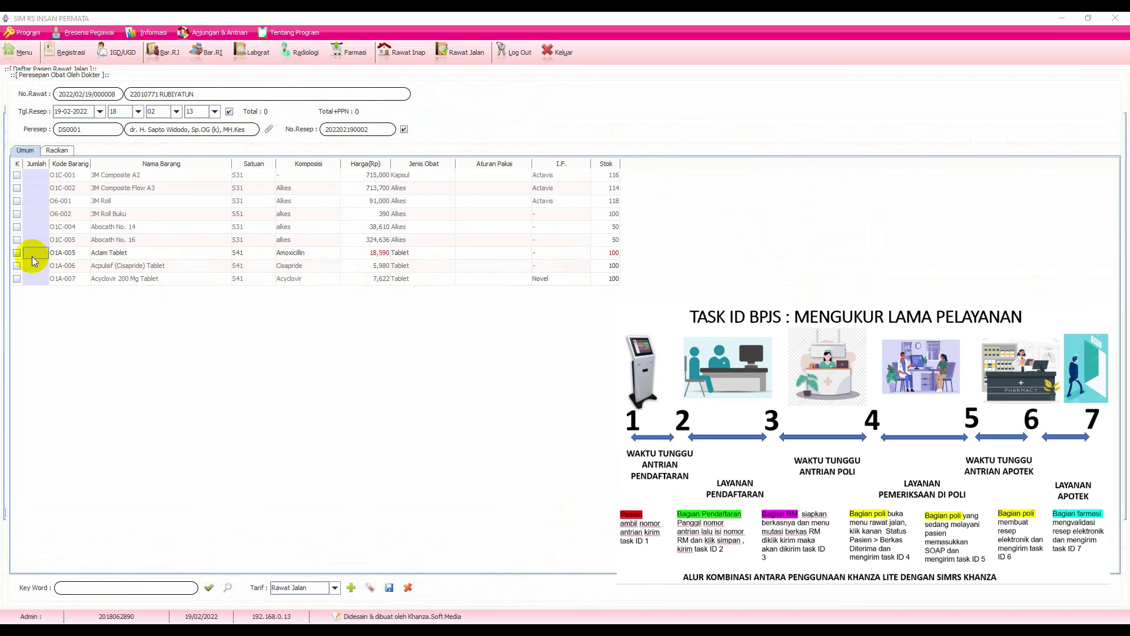
left_click(34, 263)
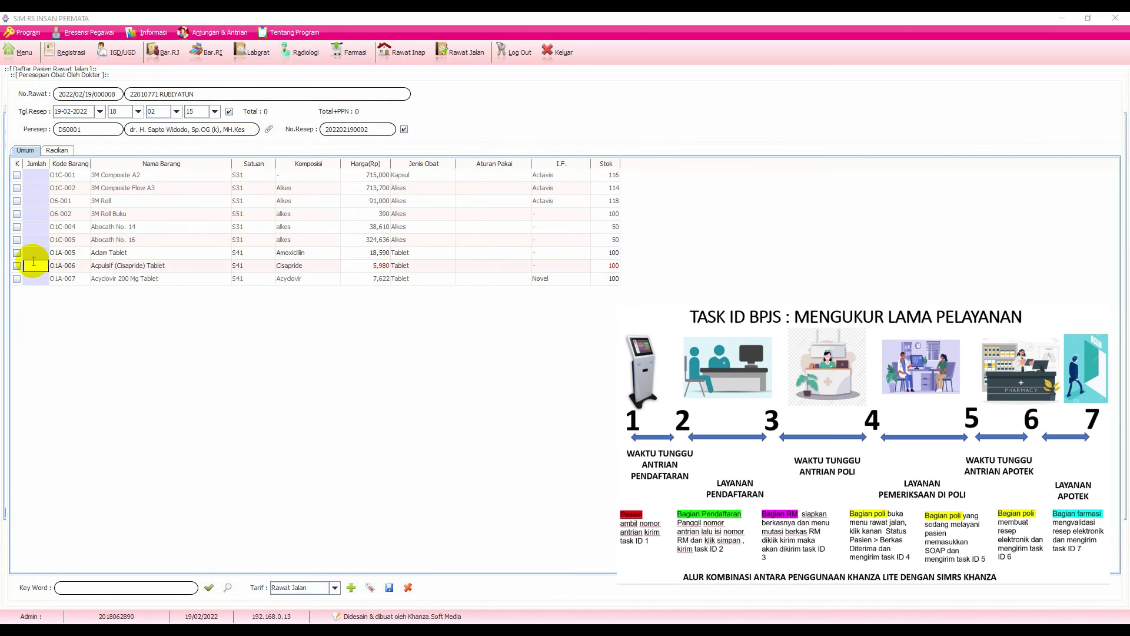
type("5")
left_click(36, 281)
left_click(36, 281)
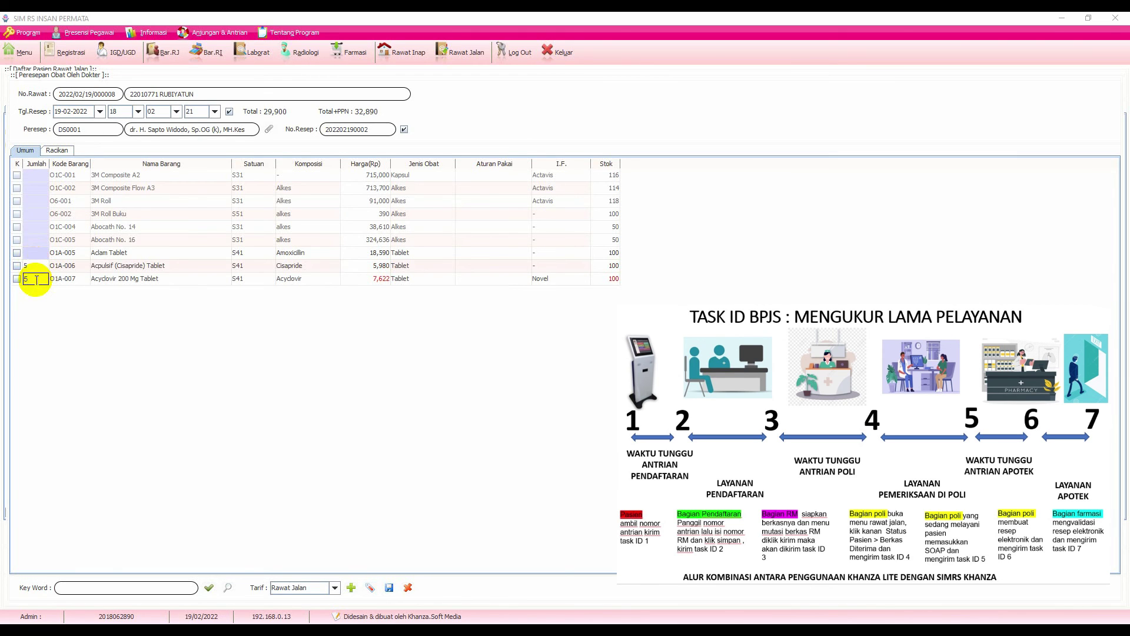
type("5")
left_click(69, 278)
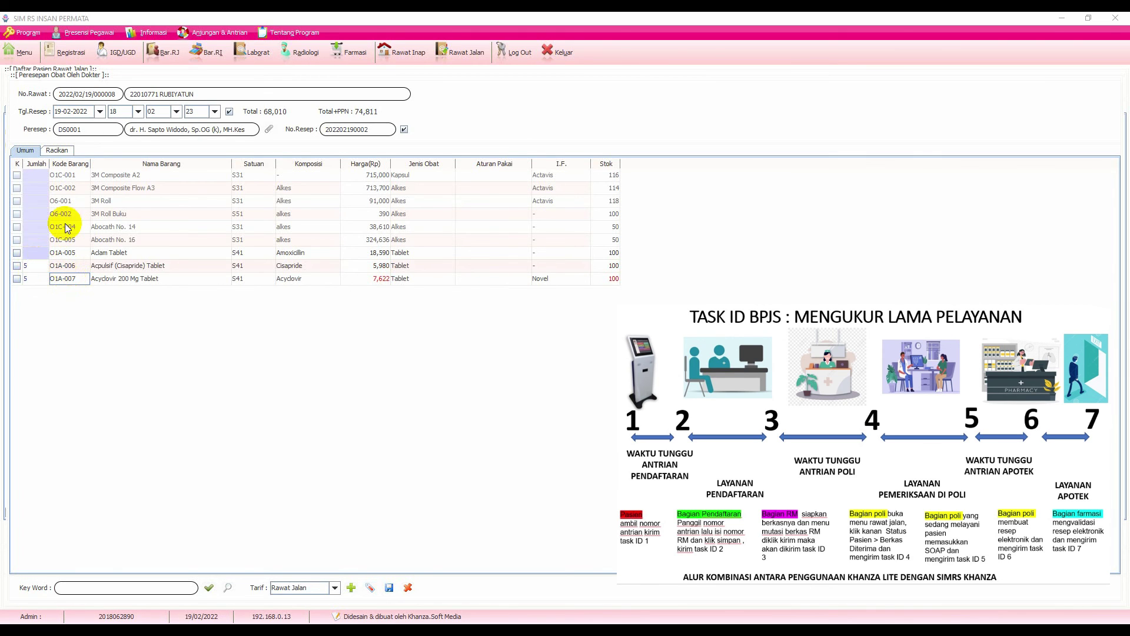
- Look at the Racikan list, return to Umum and save the doctor's prescription
left_click(54, 150)
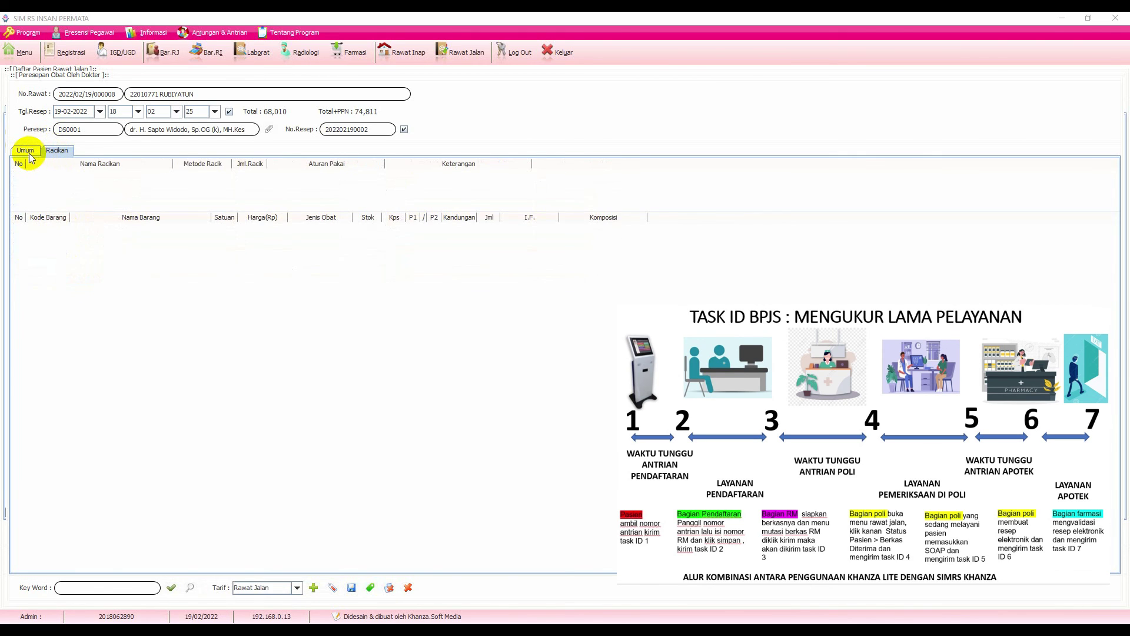
left_click(29, 154)
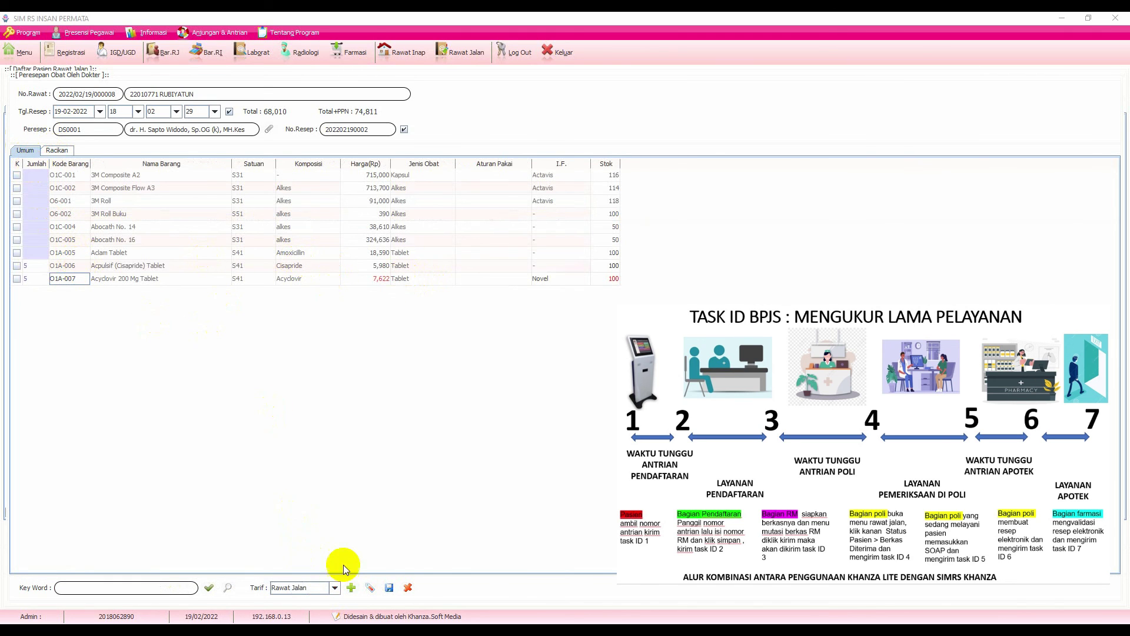
left_click(388, 588)
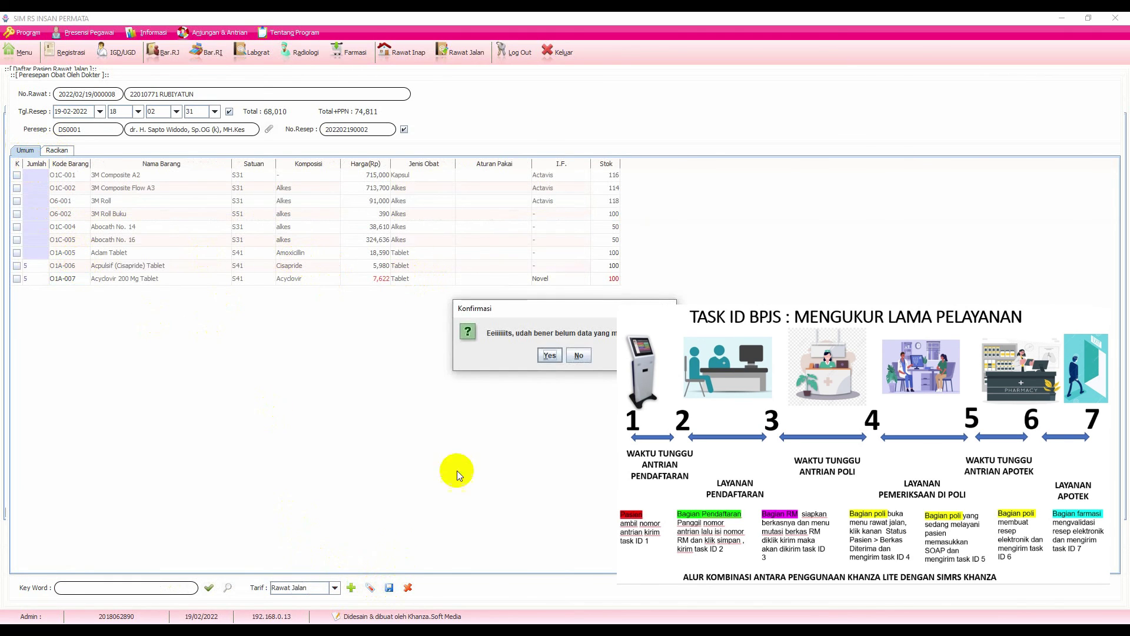
left_click(550, 355)
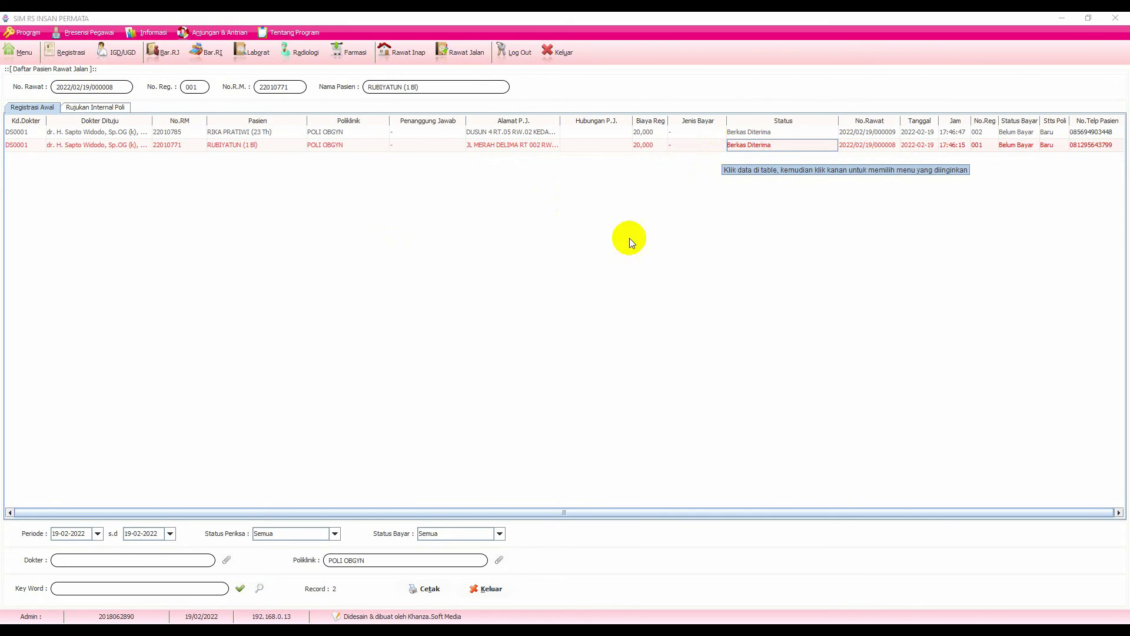
- Set the treated patient's status to Sudah Periksa in the outpatient list
right_click(741, 146)
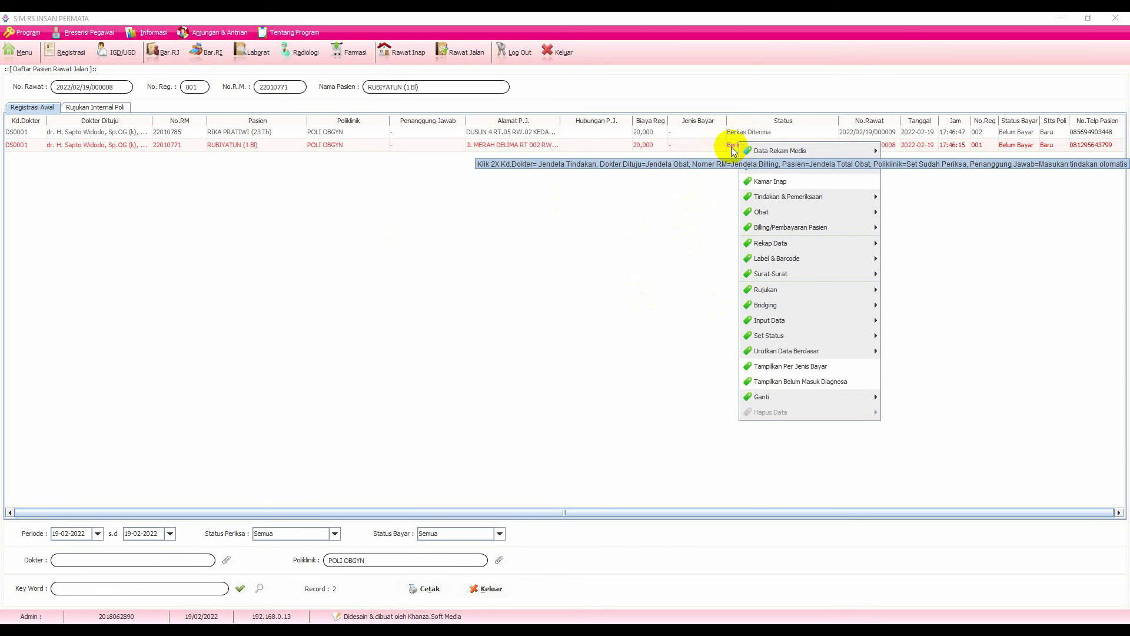
mouse_move(768, 337)
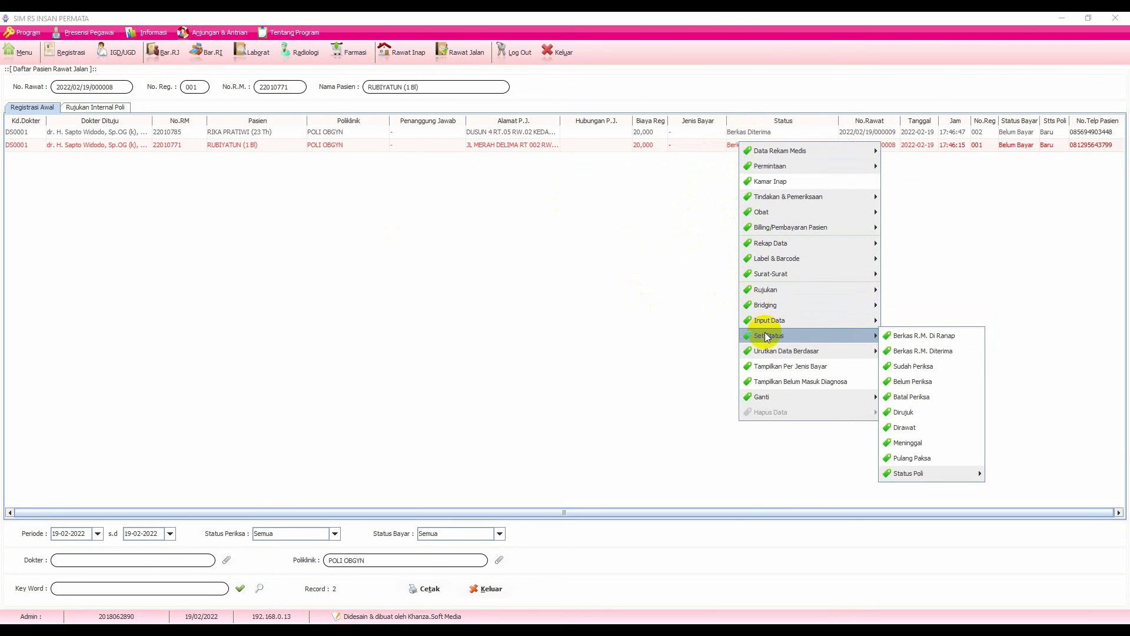
left_click(928, 366)
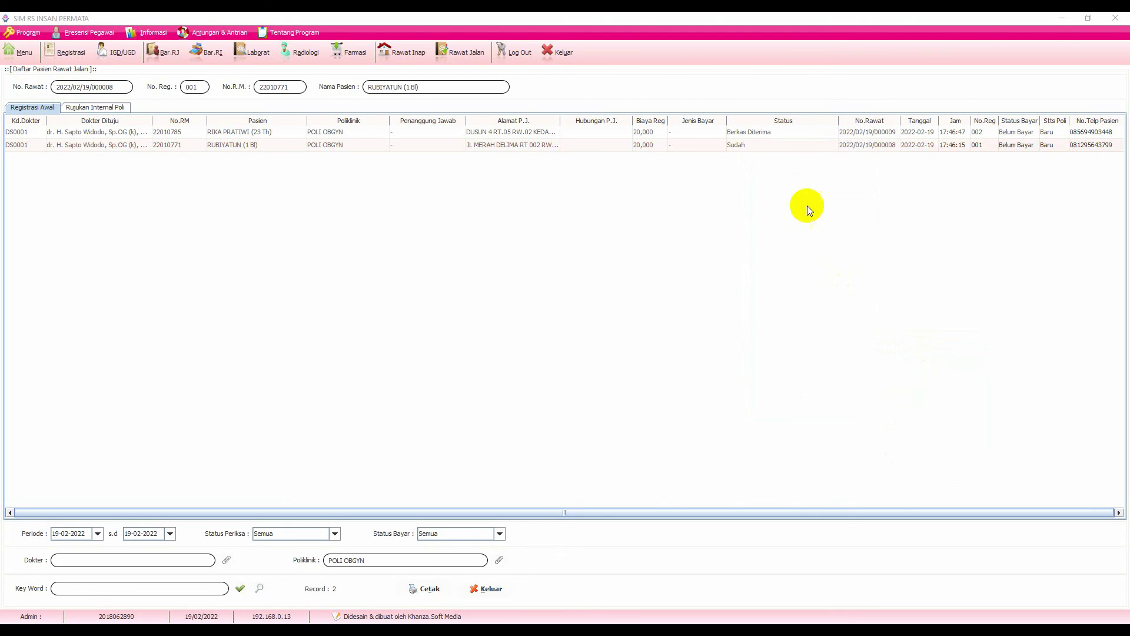
left_click(758, 143)
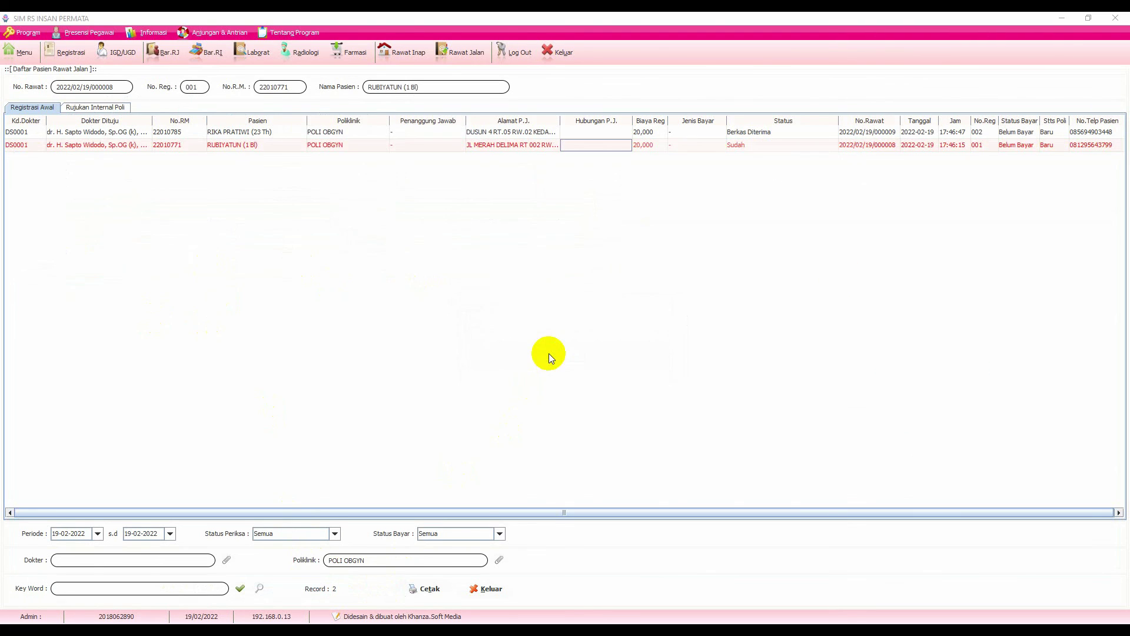
left_click(510, 146)
right_click(509, 146)
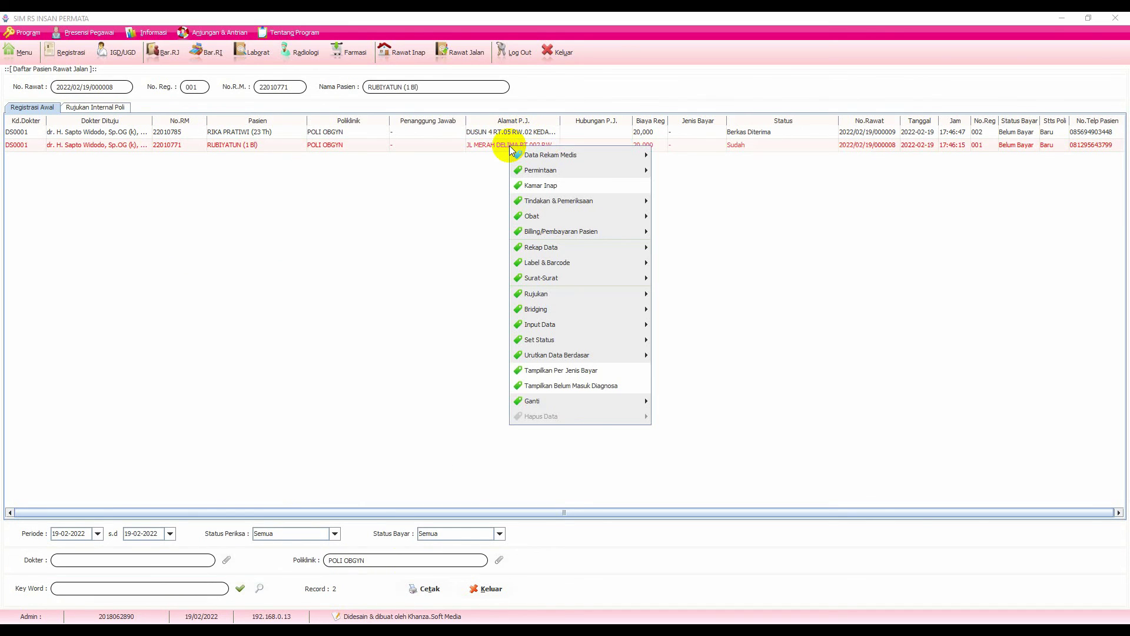
left_click(739, 144)
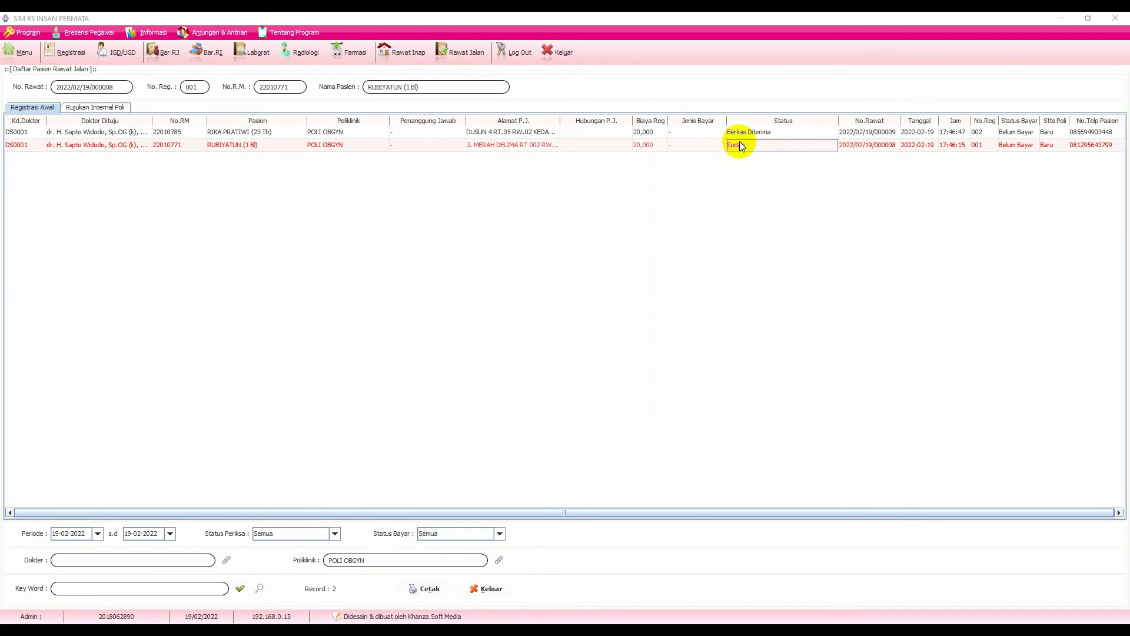
right_click(738, 145)
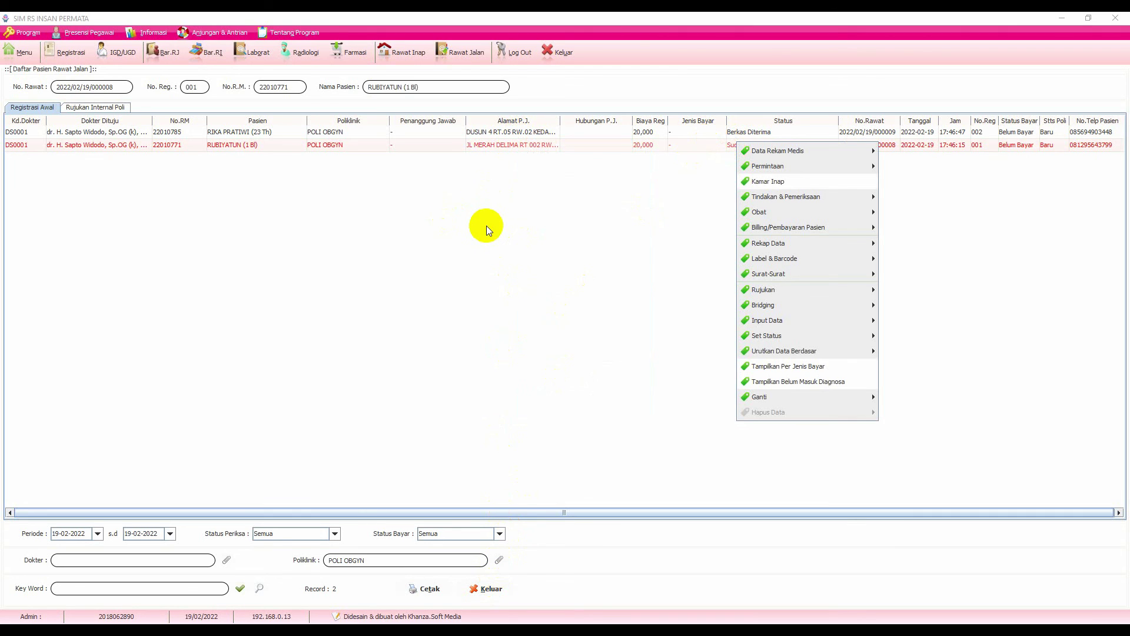
left_click(453, 192)
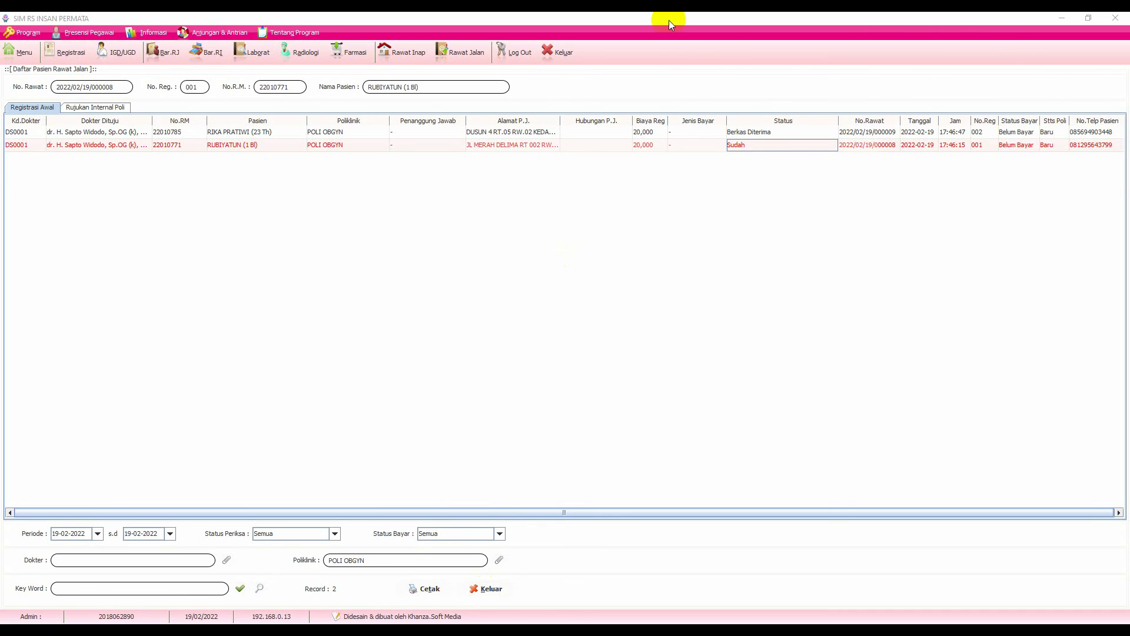